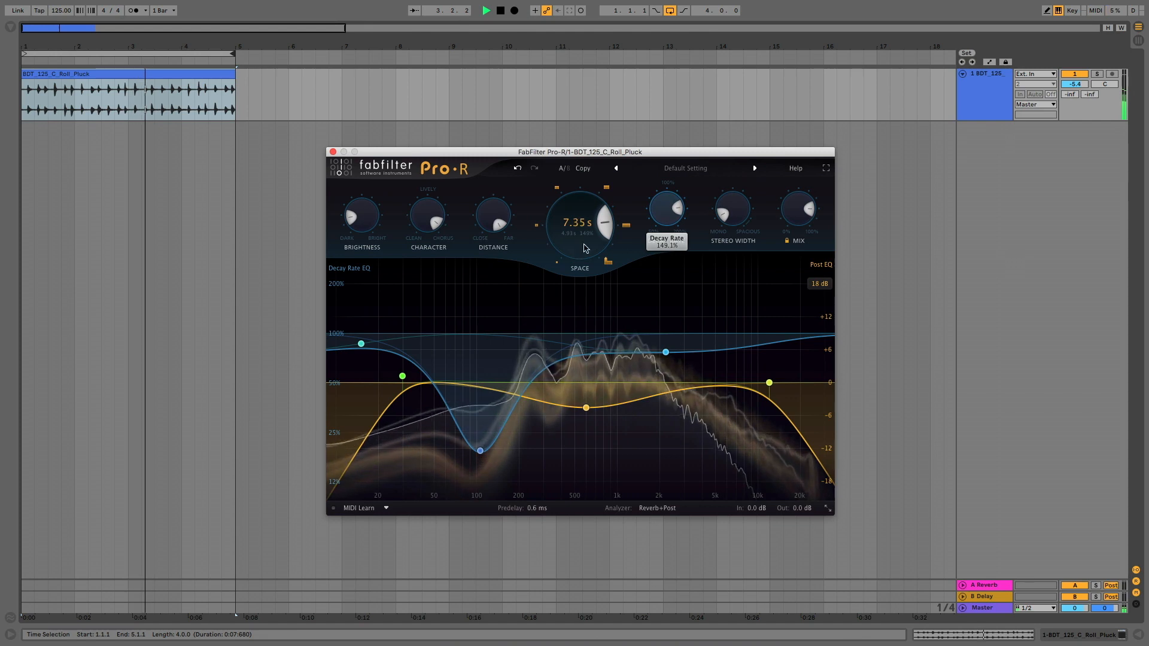
Move the lowest decay rate dip up to about 3 kHz, cut the post EQ bell about 16 dB near 3 kHz, and widen the stereo image.
left_click_drag(480, 451, 673, 472)
left_click_drag(732, 209, 720, 116)
left_click_drag(586, 408, 685, 347)
Set the pluck reverb's mix to maximum and space to 0.35 s, raise its brightness and lower its distance.
mouse_move(793, 228)
left_click_drag(794, 227, 796, 186)
left_click_drag(577, 222, 580, 434)
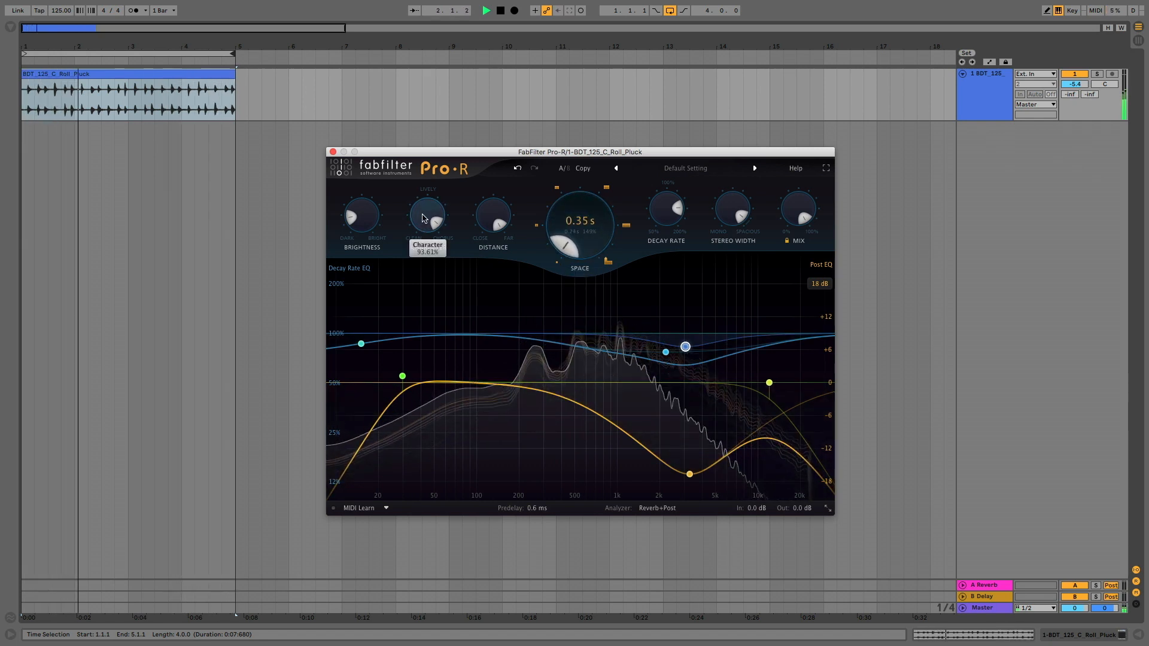
left_click_drag(367, 220, 365, 117)
left_click_drag(493, 215, 487, 313)
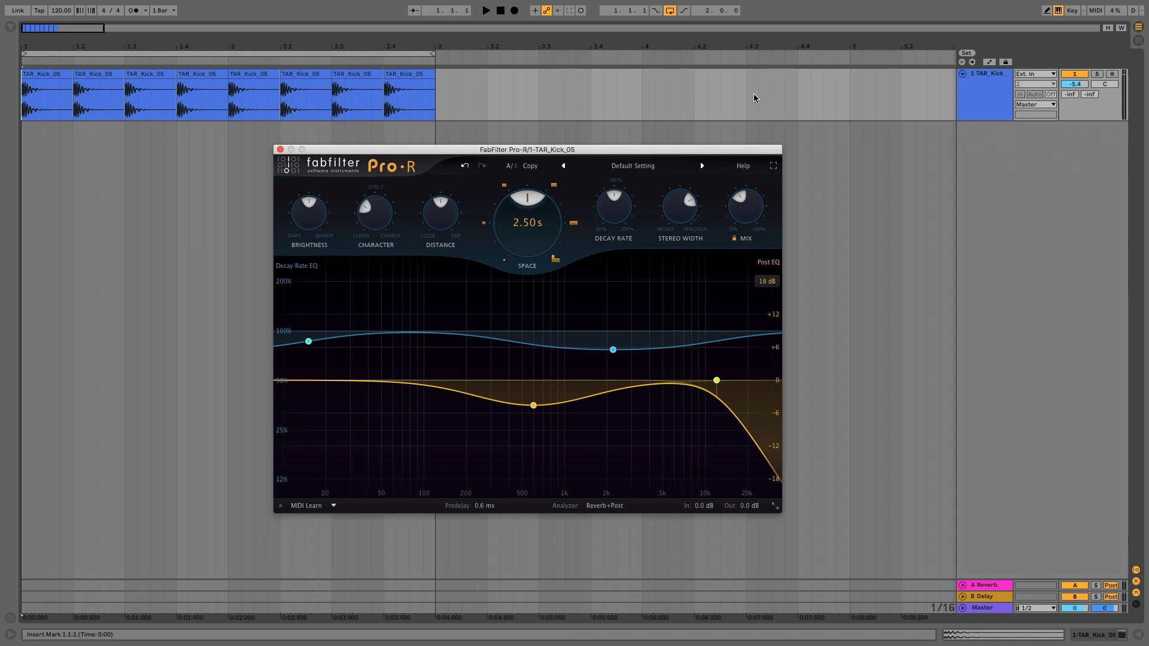
Set the kick reverb's mix to 0%, play the loop from the first kick clip and hide the clip details.
mouse_move(749, 215)
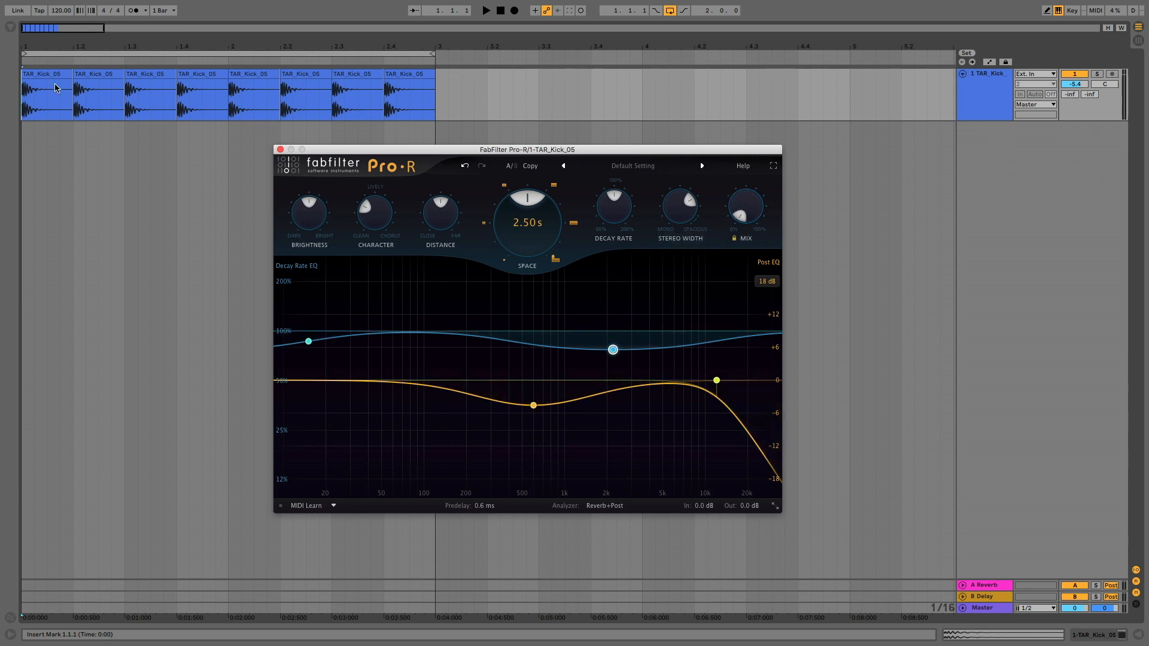
double_click(38, 75)
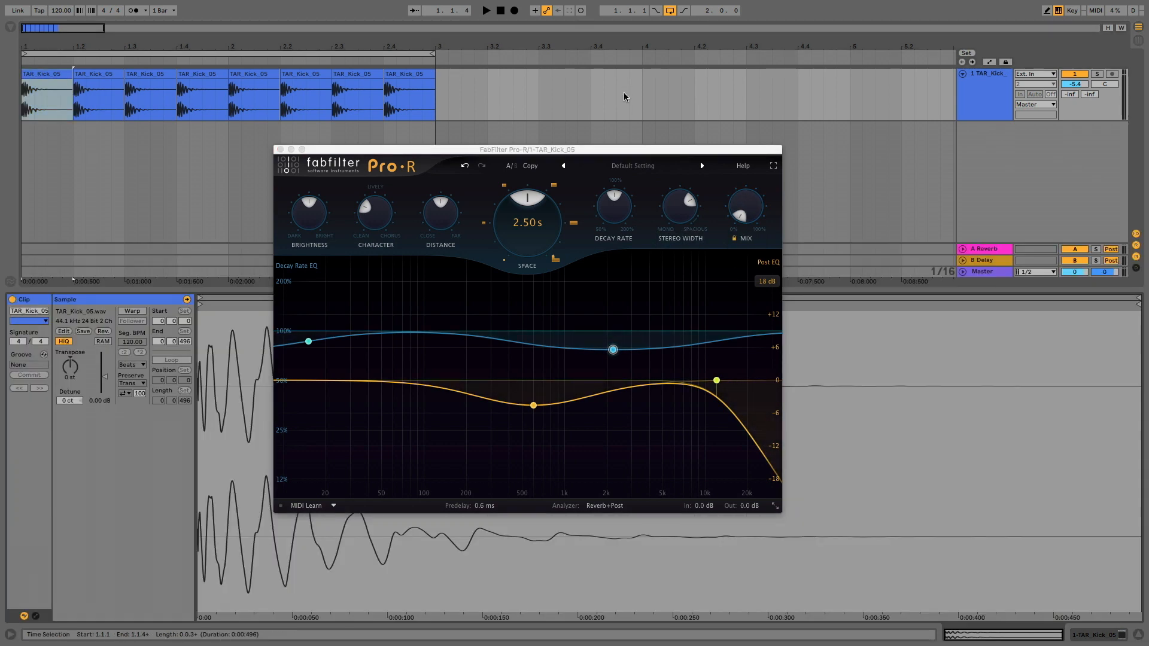
key("space")
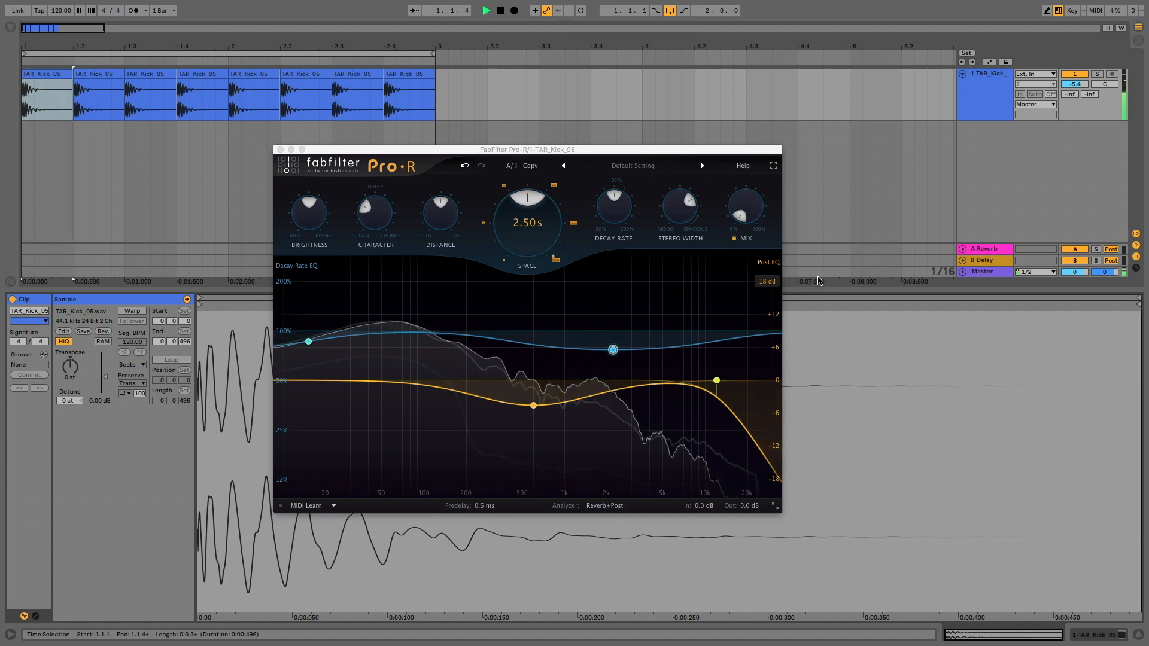
key("super+alt+l")
Raise the reverb mix on the kick to 100%.
mouse_move(746, 214)
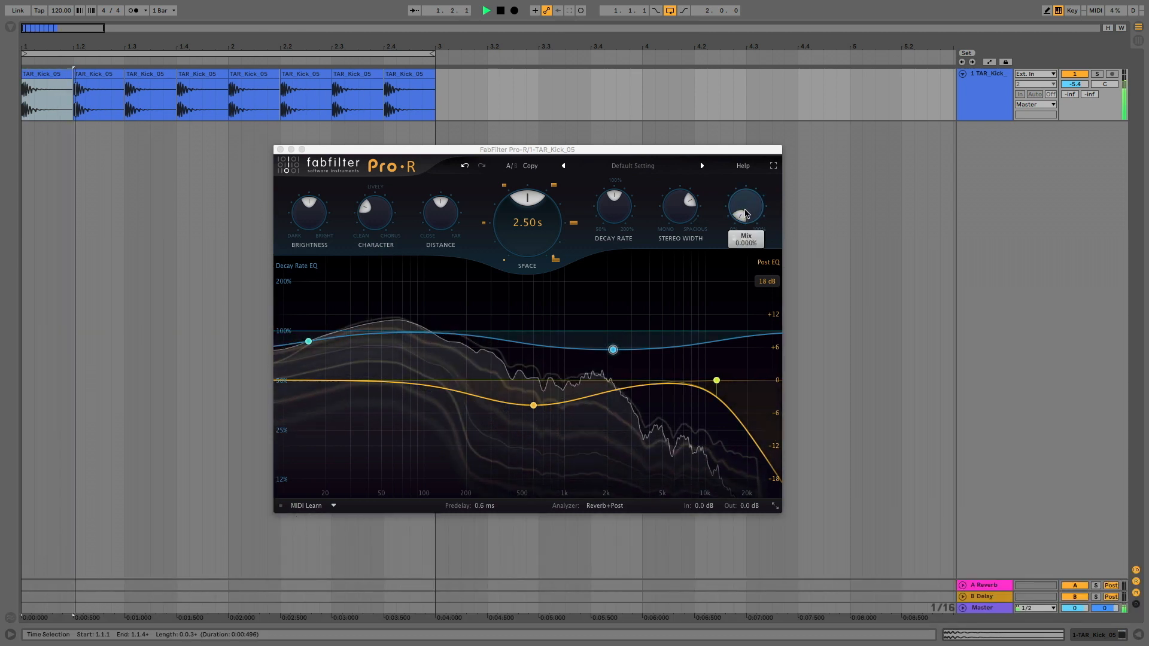
left_click_drag(746, 213, 739, 57)
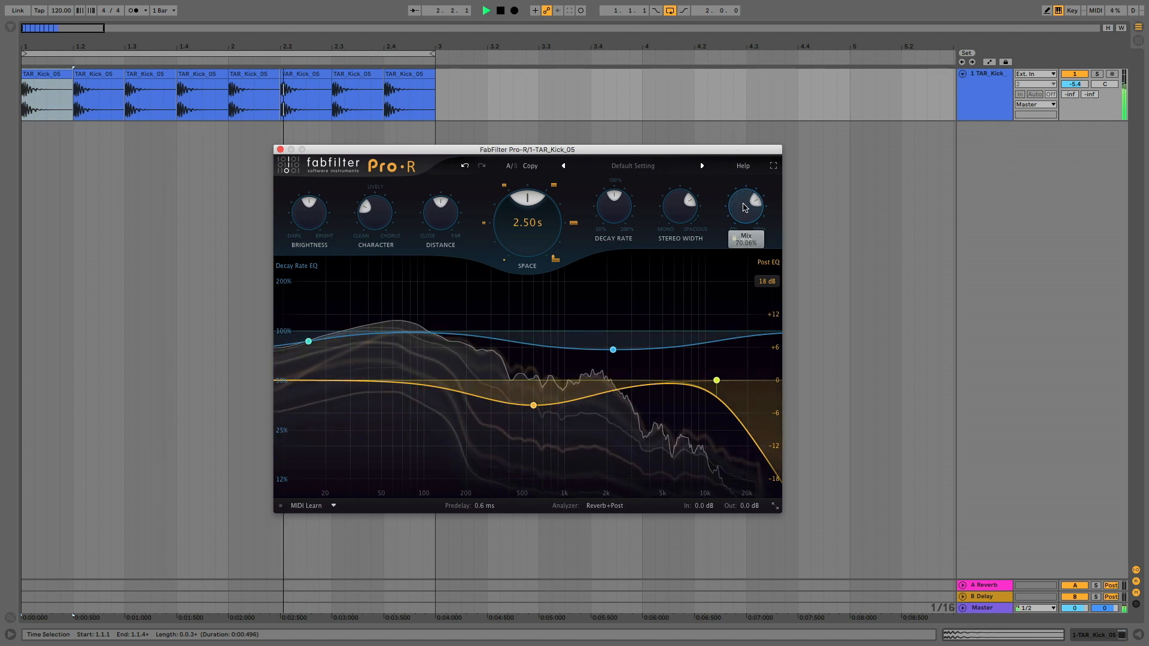
left_click_drag(744, 154, 735, 110)
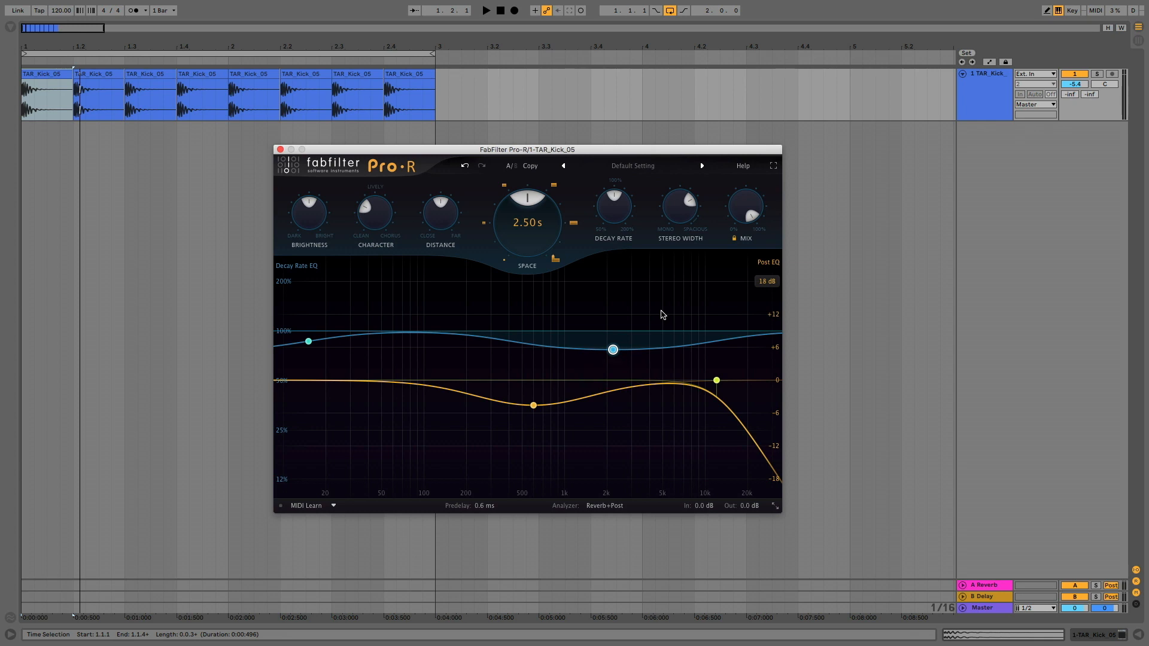
Play the kick loop, place a low cut in the post EQ at about 200 Hz and reduce the reverb mix.
key("space")
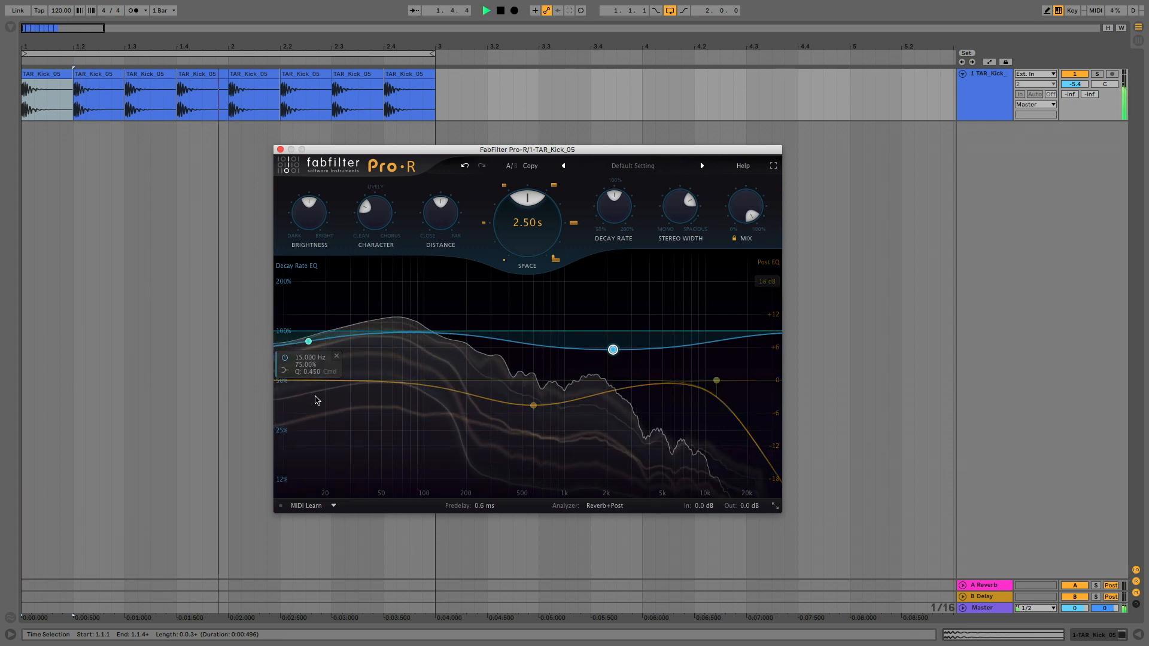
left_click_drag(296, 384, 467, 386)
mouse_move(738, 206)
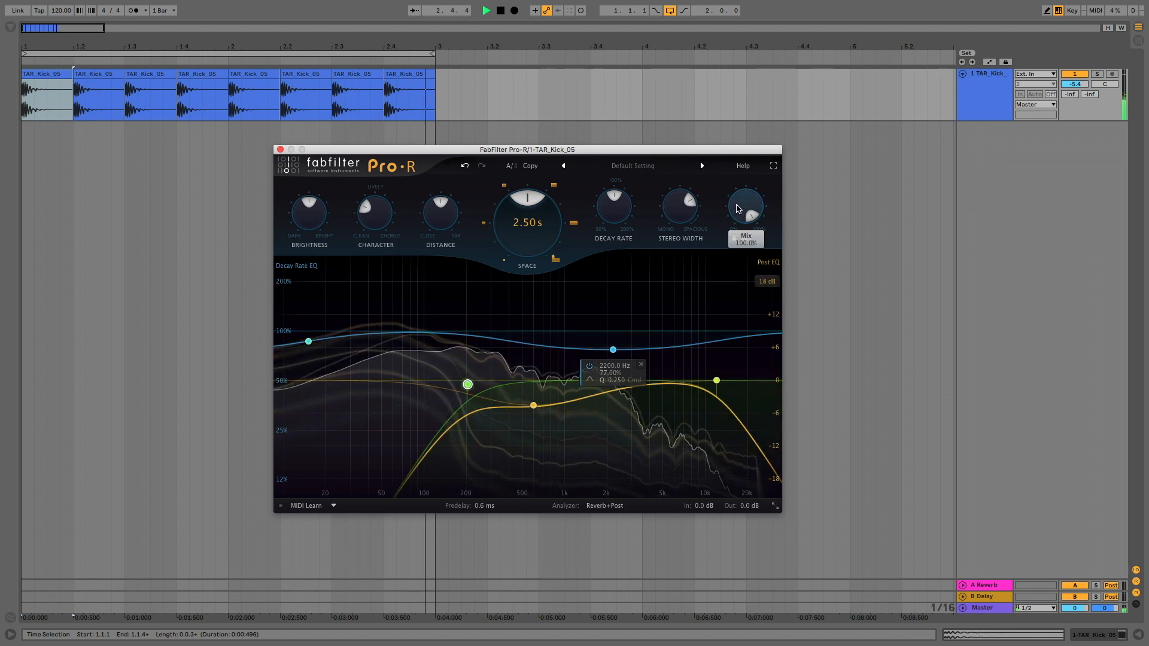
left_click_drag(740, 206, 725, 305)
Lower the post EQ's high cut to about 523 Hz and its low cut to about 60 Hz.
mouse_move(719, 382)
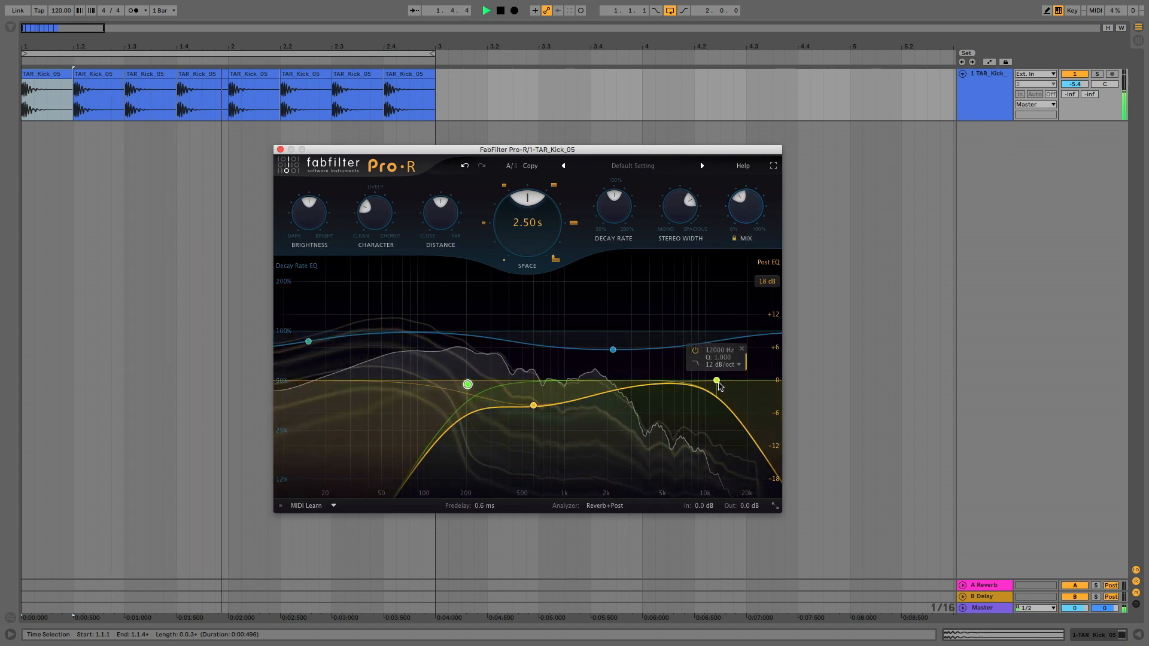
left_click_drag(719, 383, 551, 392)
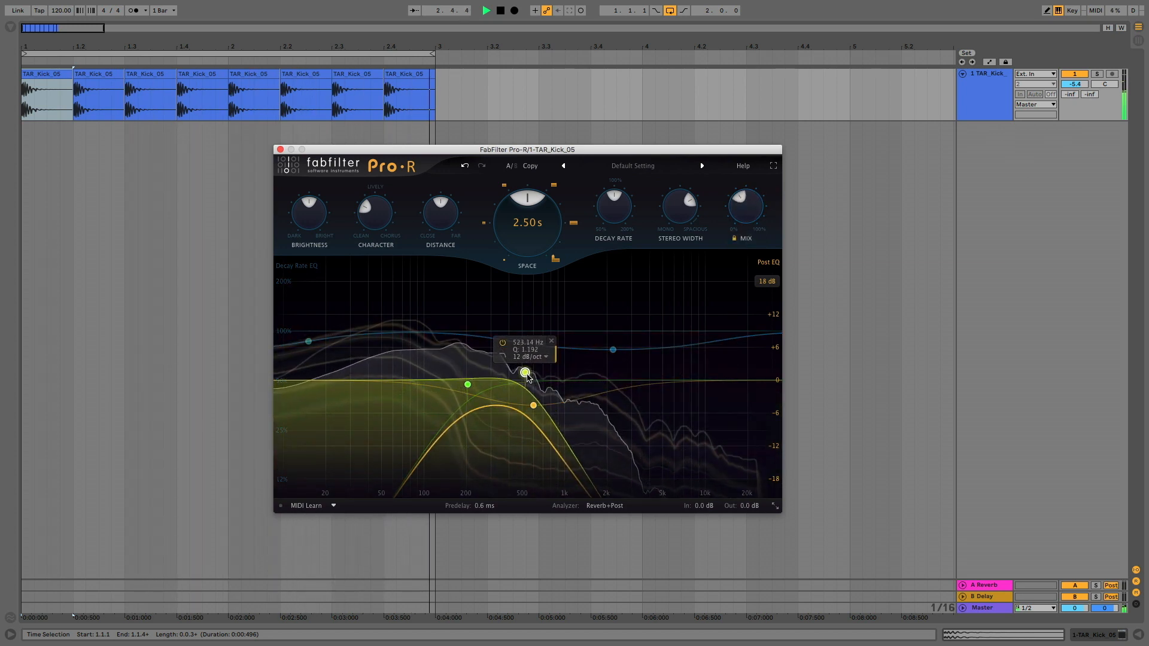
left_click_drag(467, 384, 396, 387)
Move the post EQ bell to about 920 Hz at -5.6 dB, lower the high cut to about 445 Hz and stop playback.
mouse_move(534, 407)
left_mouse_down()
mouse_move(454, 448)
mouse_move(523, 417)
left_mouse_up()
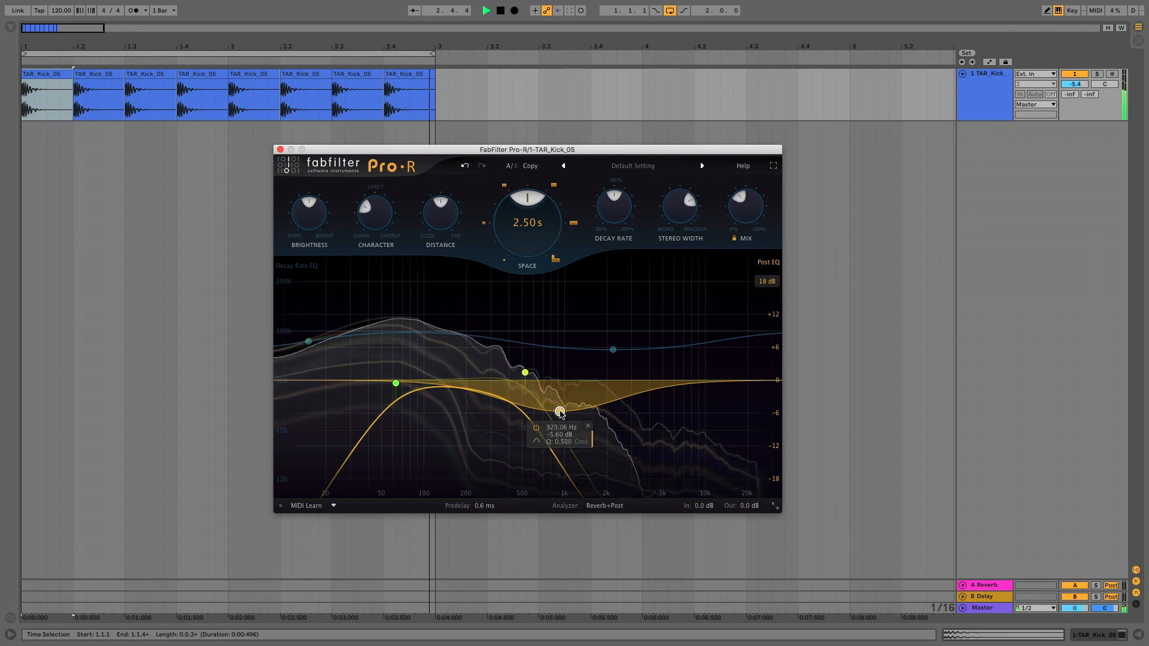
left_click_drag(525, 373, 515, 373)
key("space")
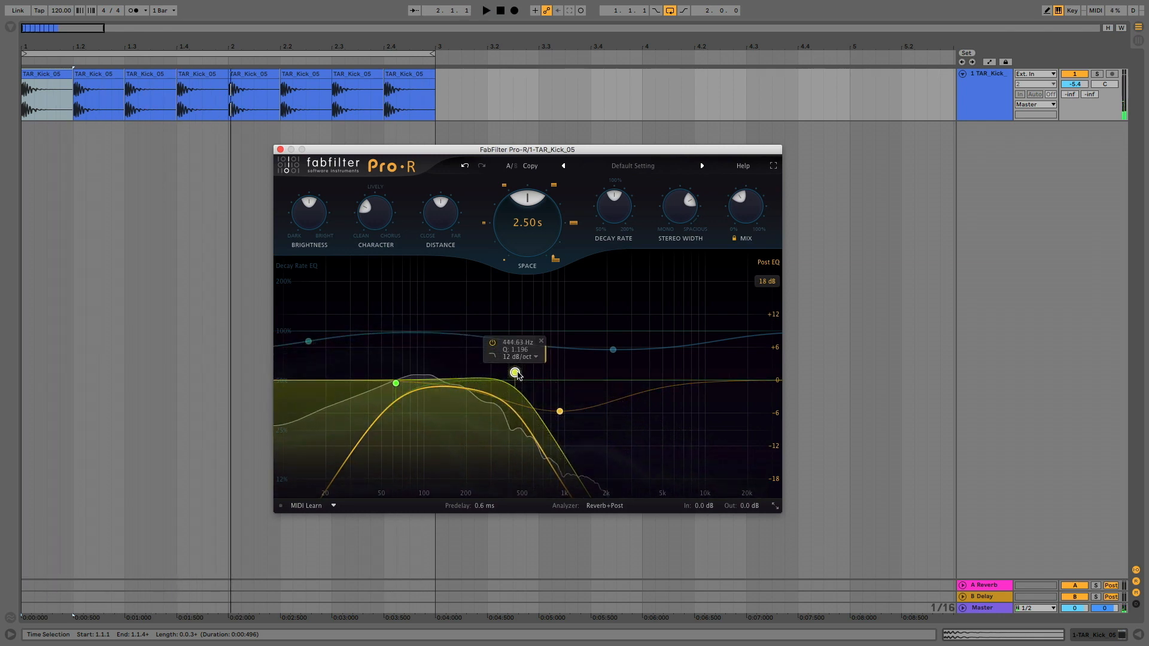
Raise the post EQ's high cut to about 11 kHz, resume playback and pull the mid decay rate band below 50%.
left_click_drag(580, 376, 707, 376)
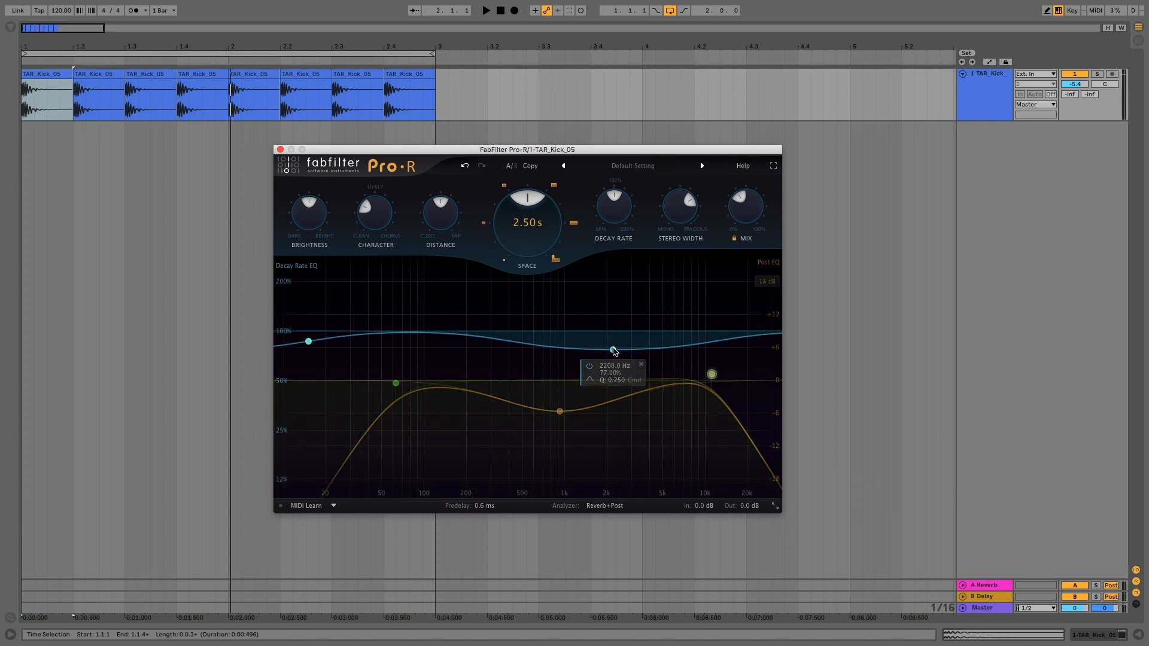
key("space")
left_click_drag(614, 350, 537, 404)
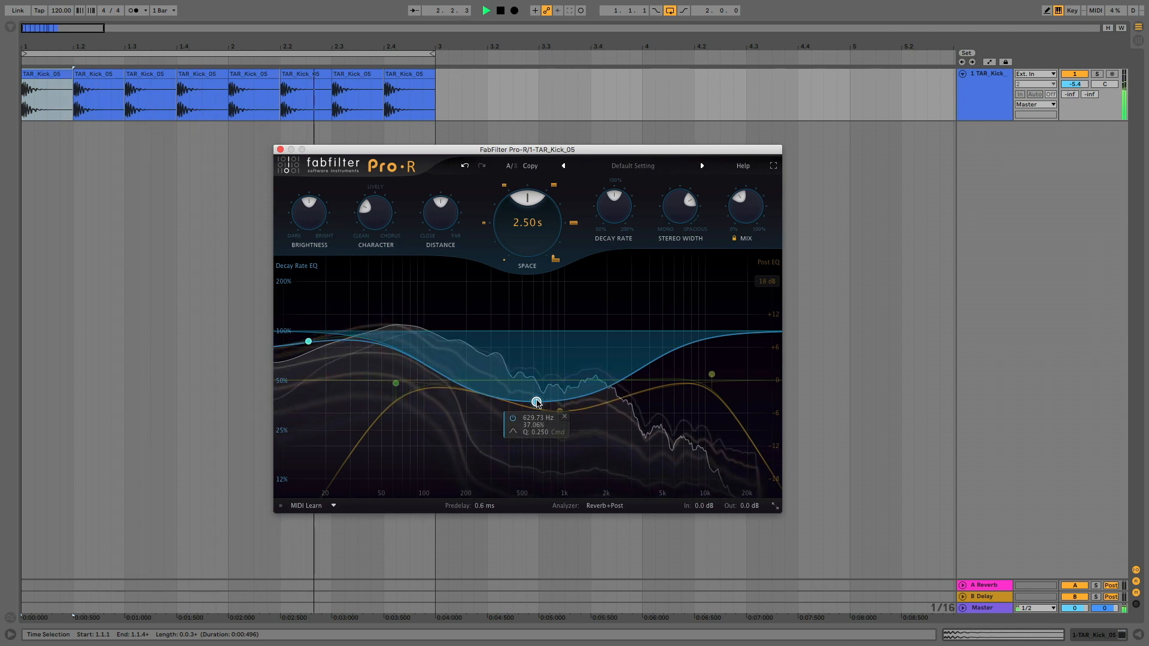
left_click_drag(537, 404, 598, 392)
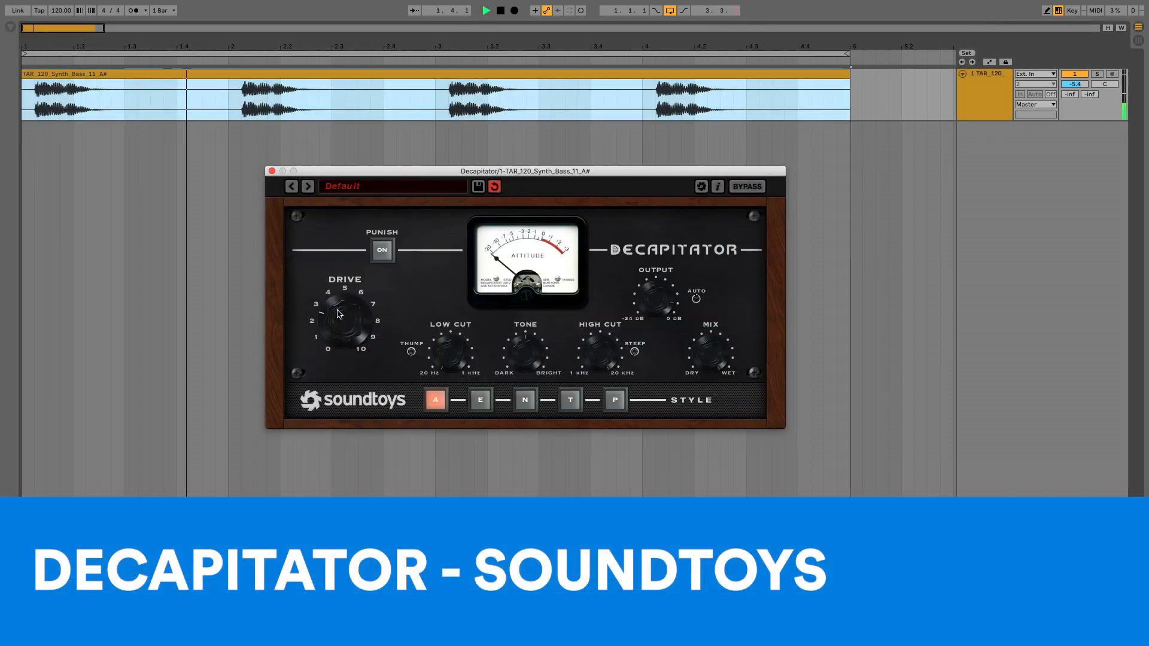
Raise the bass saturation drive to about 8, choose style E and enable Punish.
left_click_drag(337, 315, 340, 291)
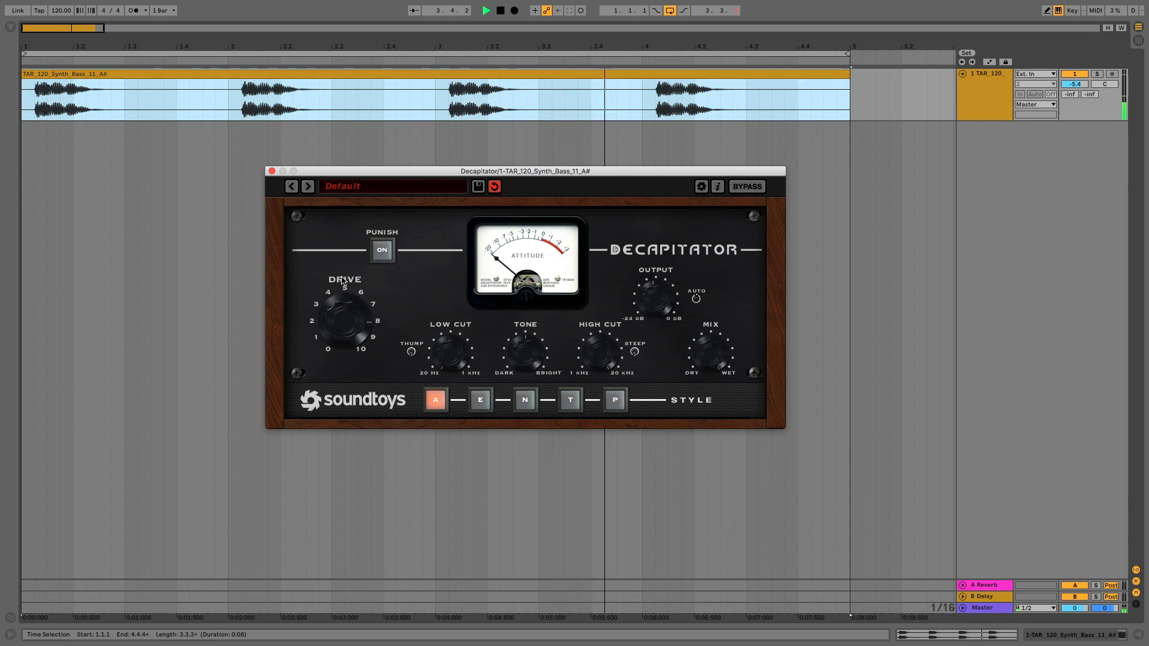
left_click(480, 399)
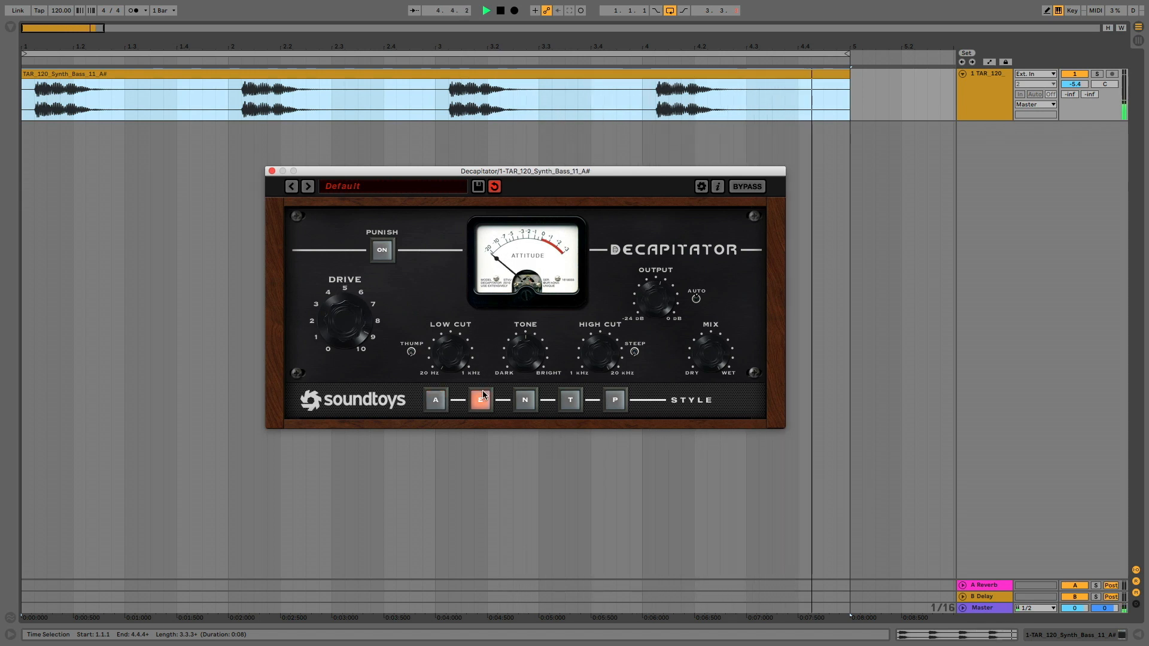
left_click(382, 249)
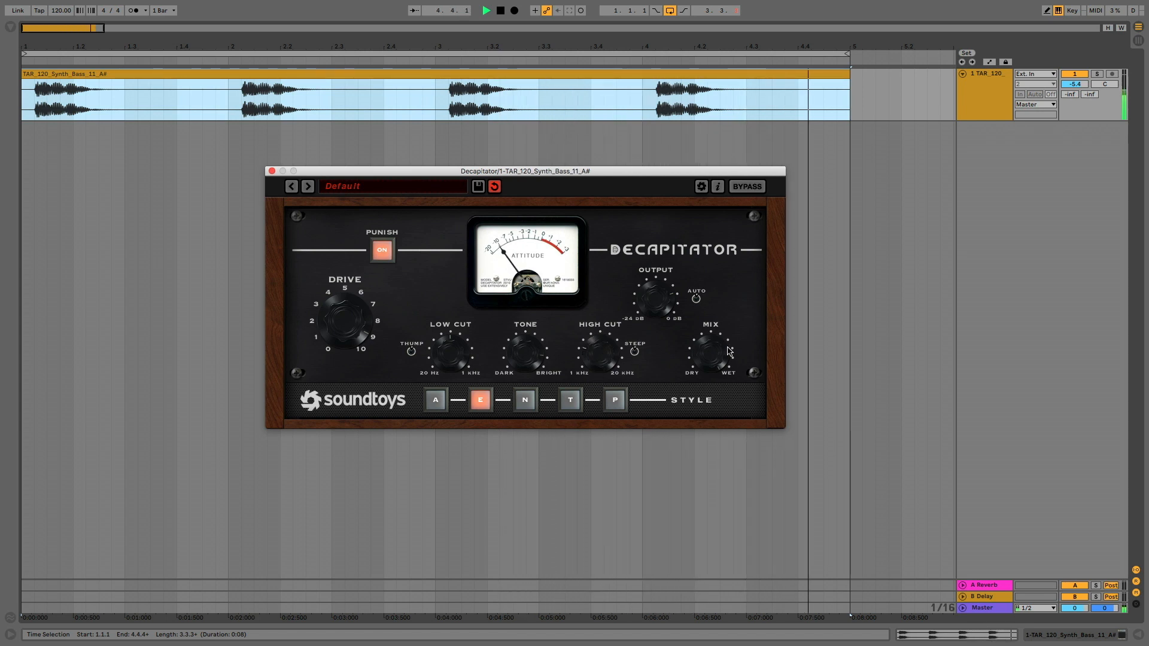
Audition styles N, T and P on the bass, turn off Punish and lower the drive.
left_click(526, 401)
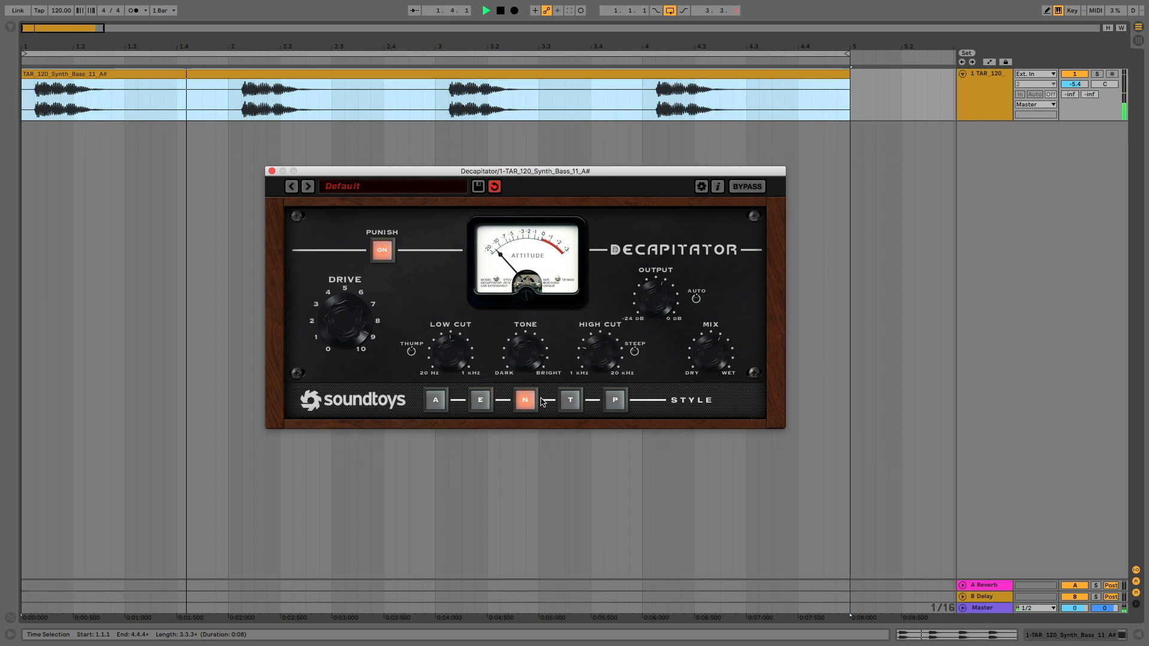
left_click(571, 401)
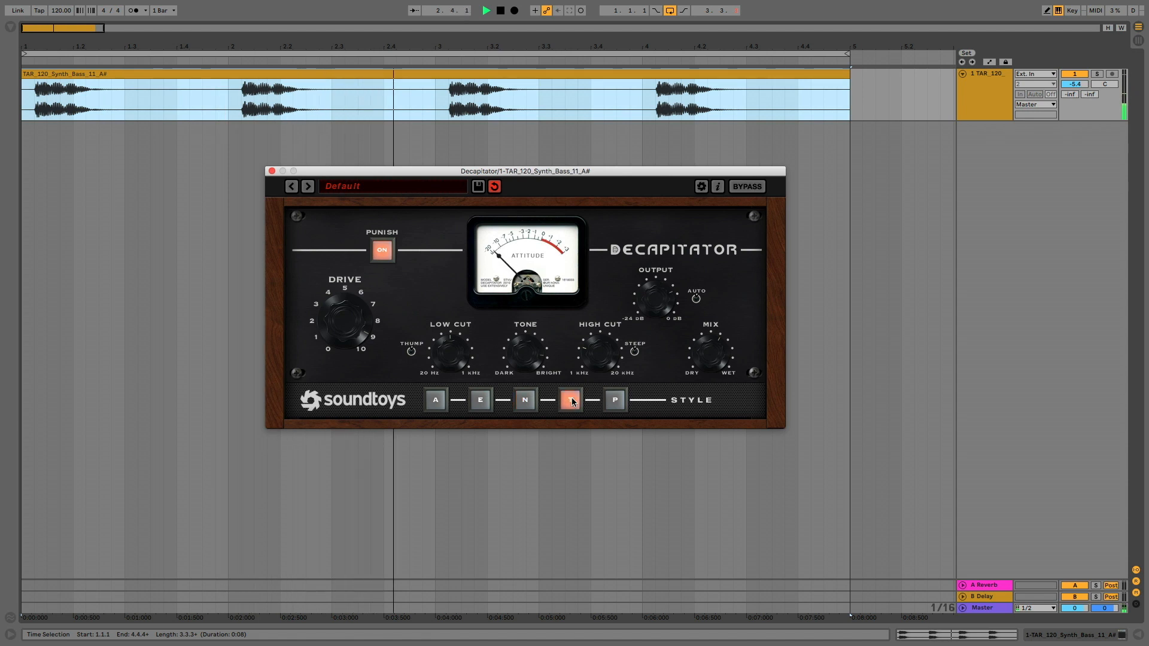
left_click(618, 401)
left_click(372, 260)
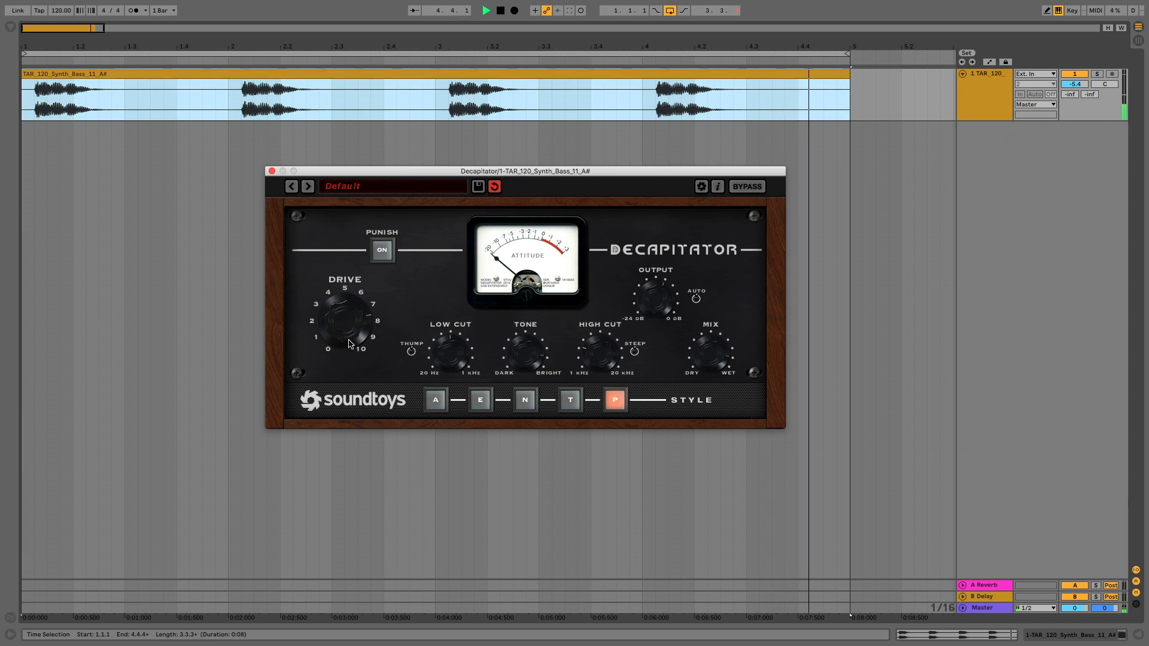
left_click_drag(349, 384, 348, 394)
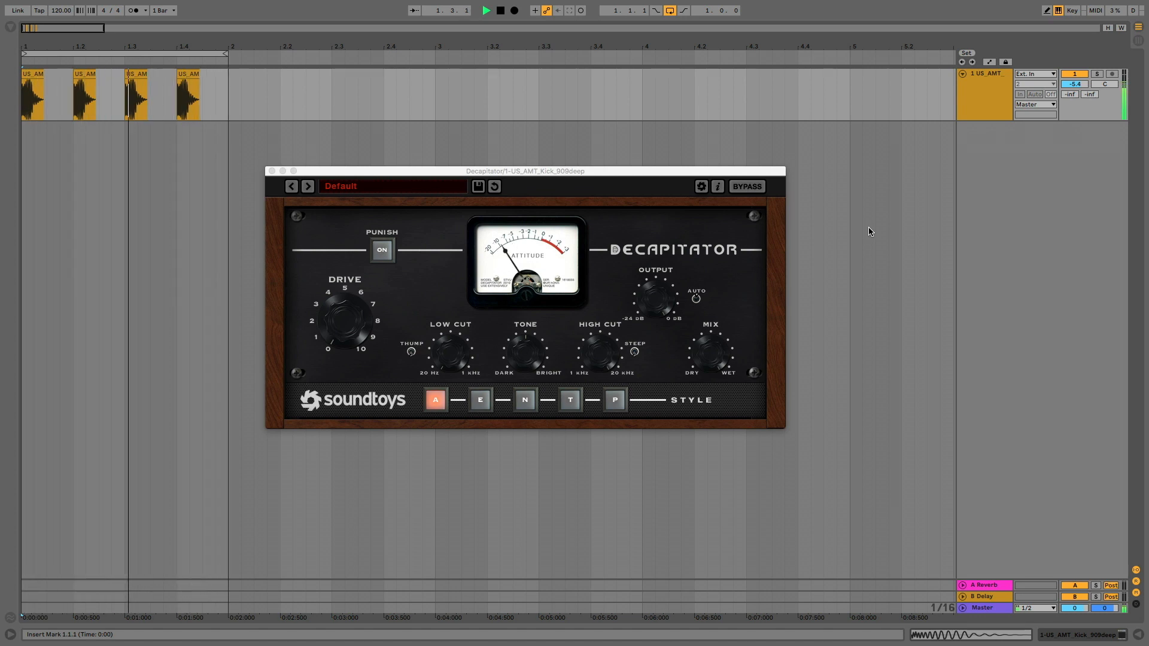
Set the drive on the kick to about 7 and audition styles E, N, T and P.
mouse_move(345, 329)
left_mouse_down()
mouse_move(343, 297)
mouse_move(337, 338)
mouse_move(334, 293)
mouse_move(328, 329)
left_mouse_up()
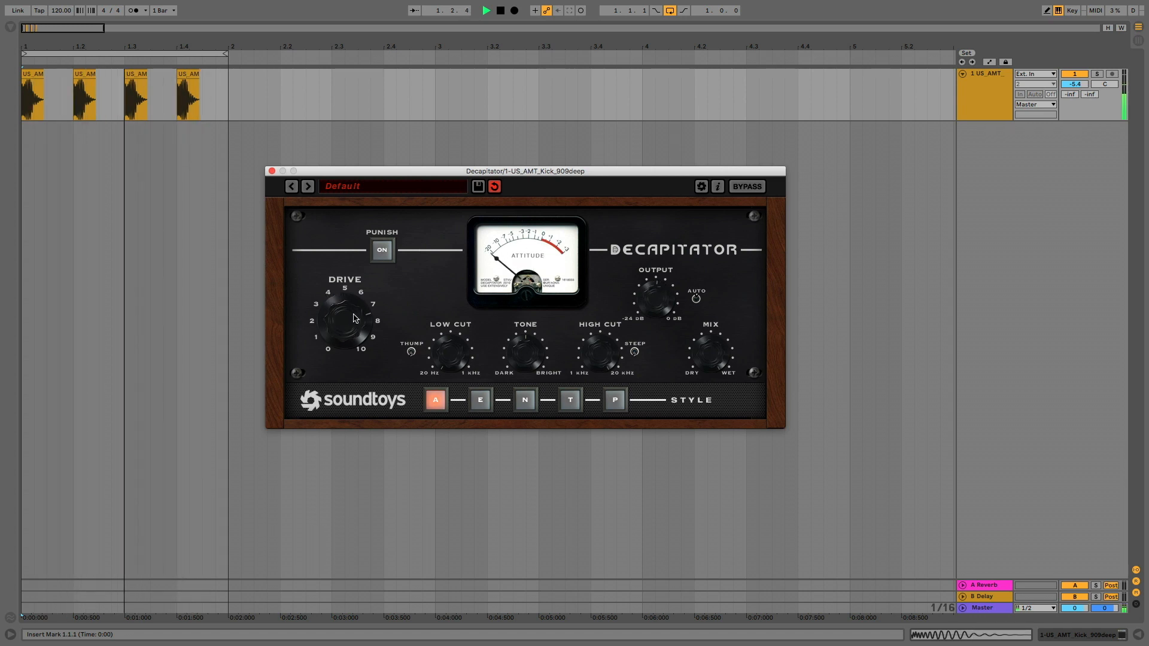
left_click(479, 401)
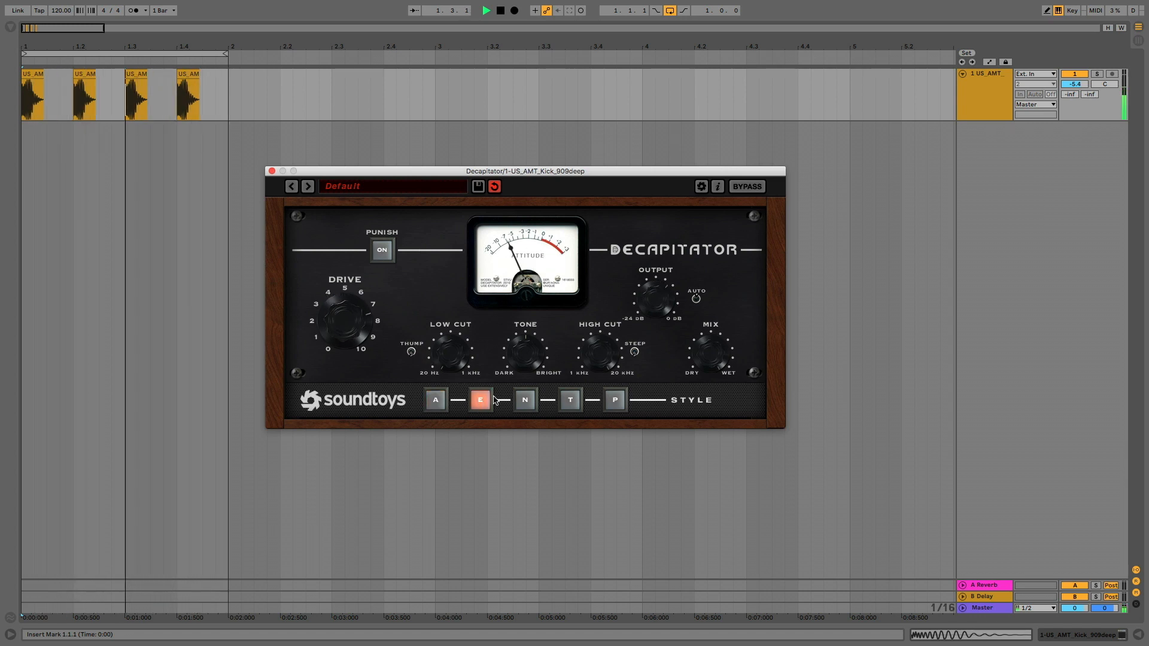
left_click(526, 401)
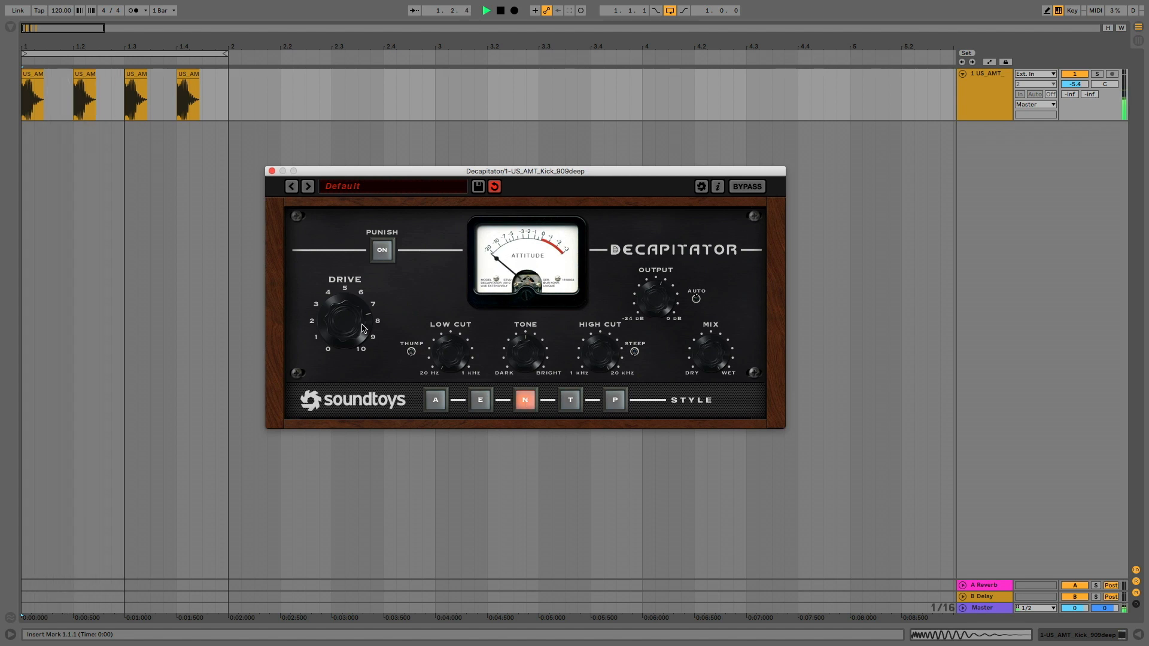
left_click(567, 402)
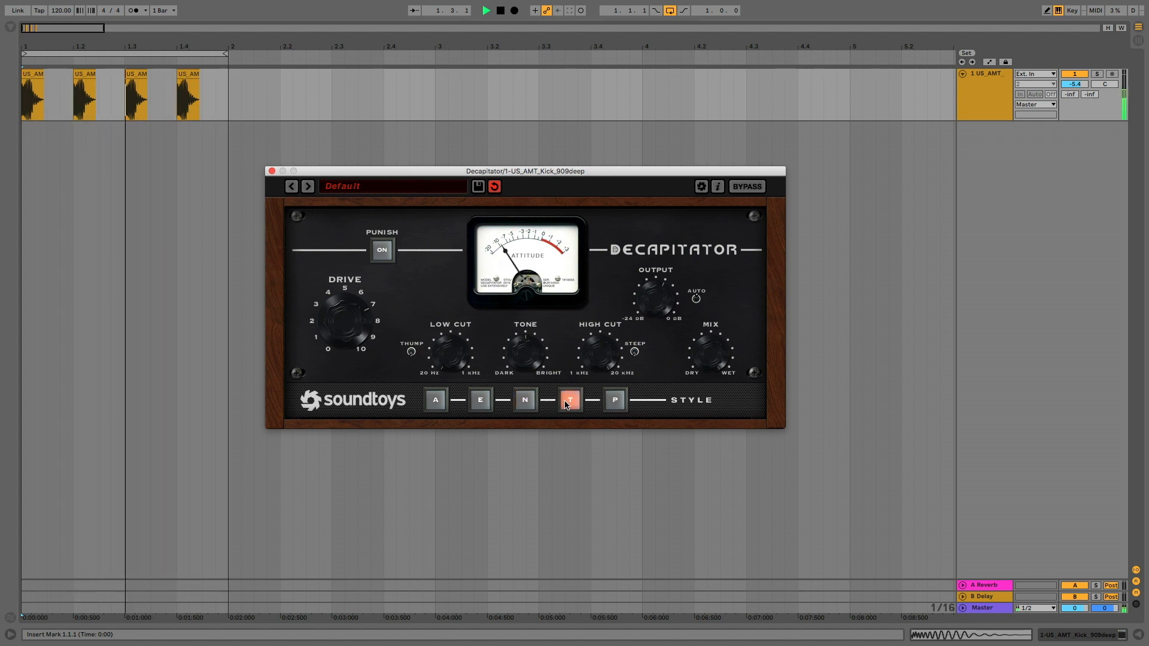
left_click(614, 401)
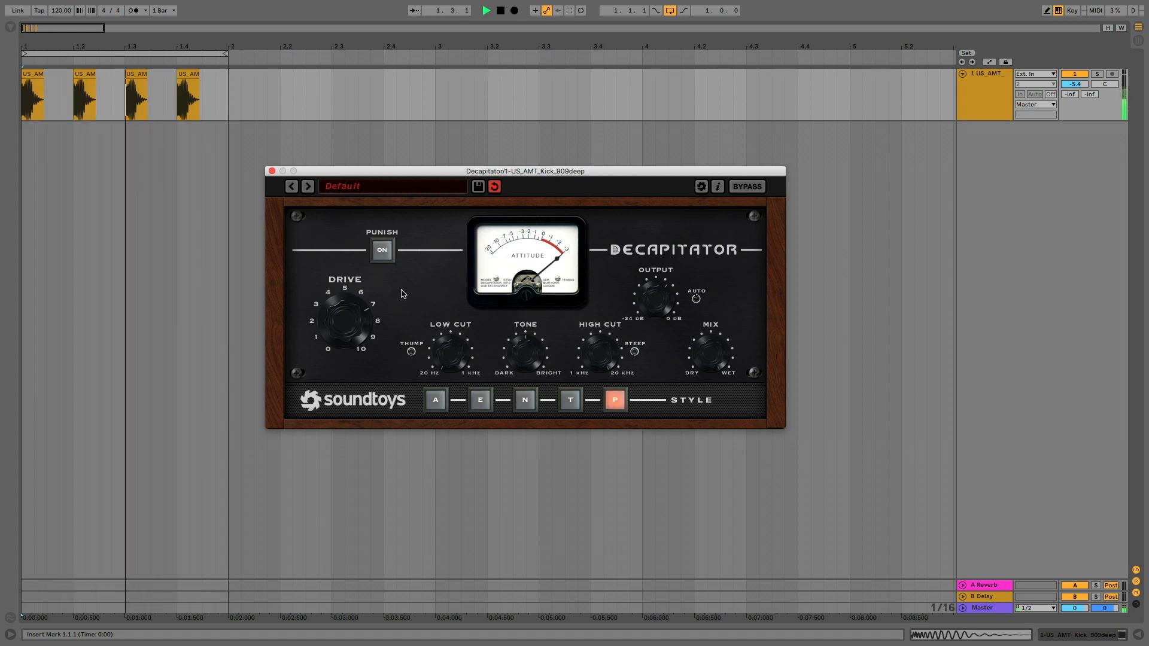
Enable Punish on the kick and return the saturation style to A.
left_click(382, 250)
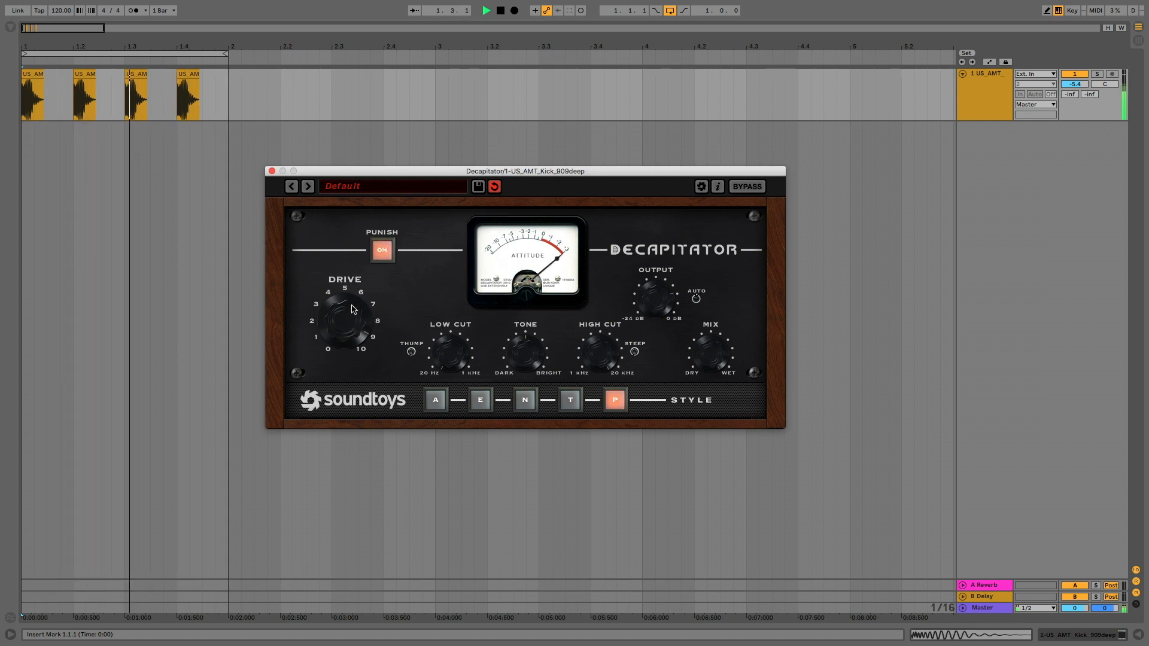
left_click(436, 400)
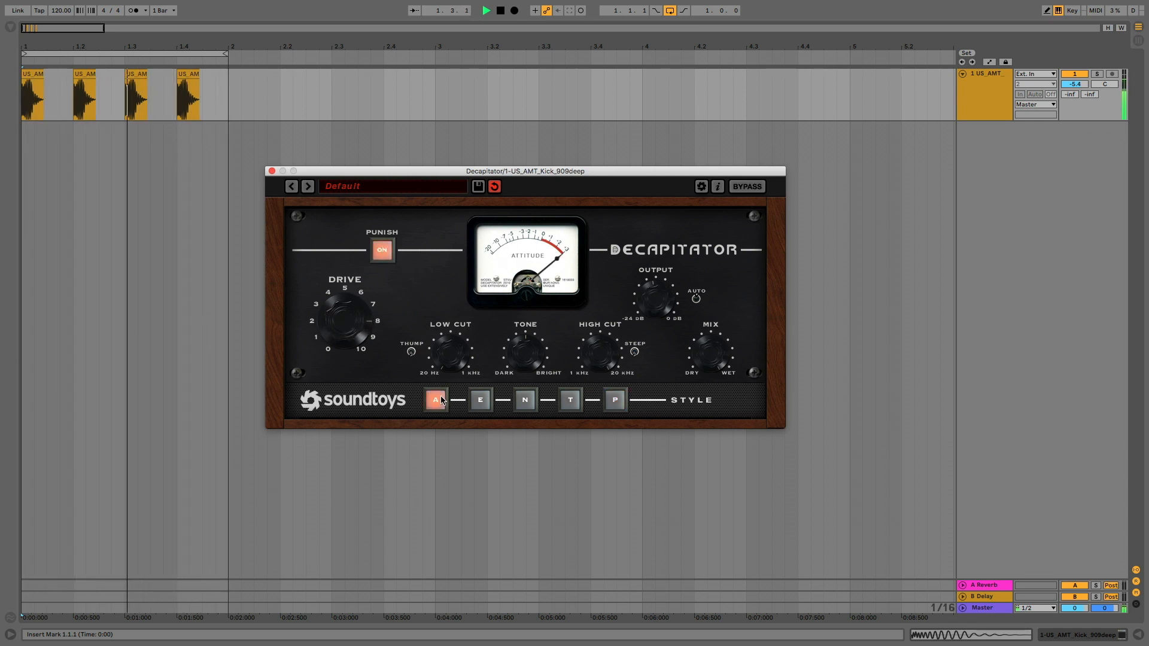
Lower the kick's drive to about 5, turn off Punish and toggle playback of the loop.
left_click_drag(360, 316, 361, 330)
left_click(383, 254)
key("space")
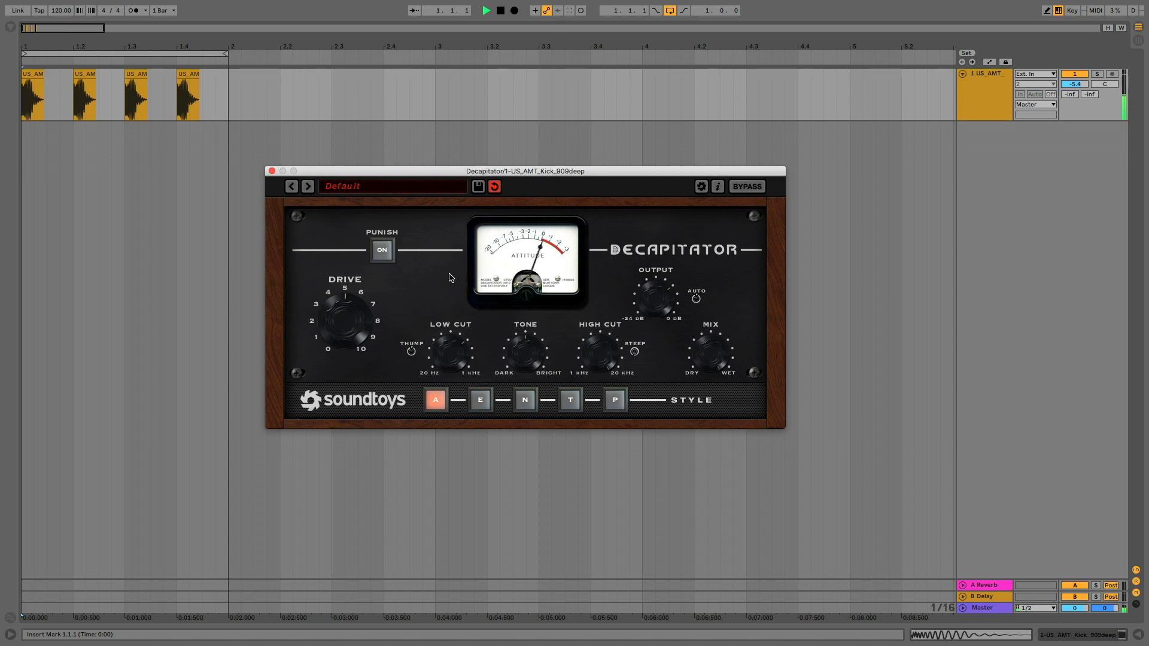
Raise the kick's drive to about 8 and cycle the style through E, N and T to P.
left_click_drag(353, 305, 353, 295)
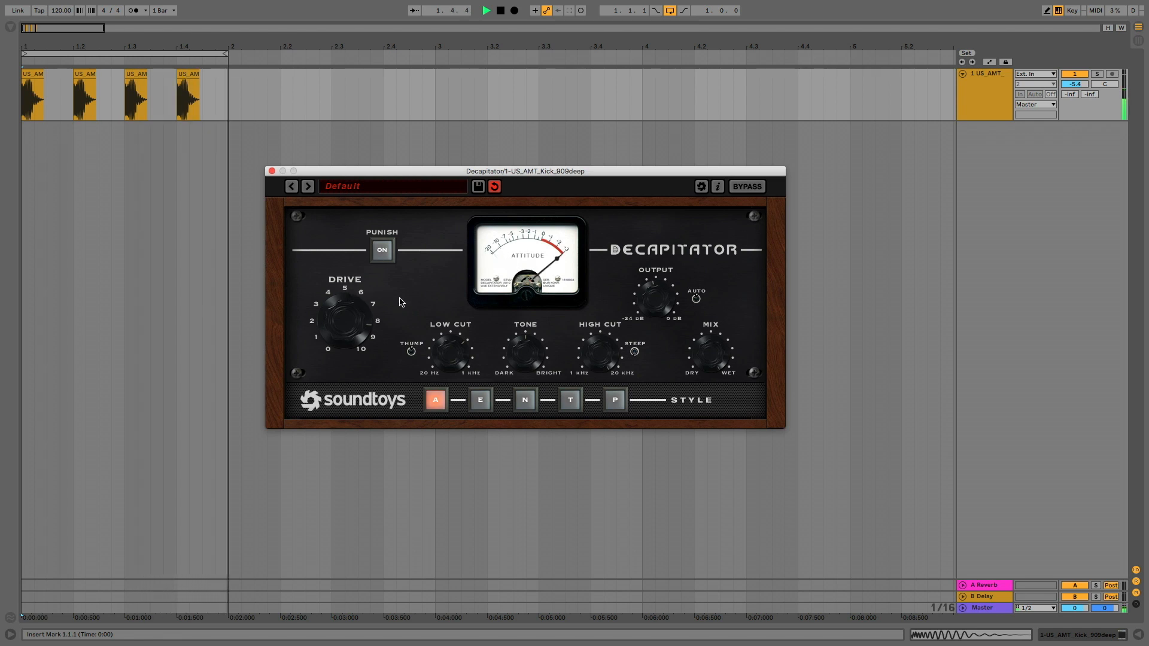
left_click(480, 400)
left_click(525, 399)
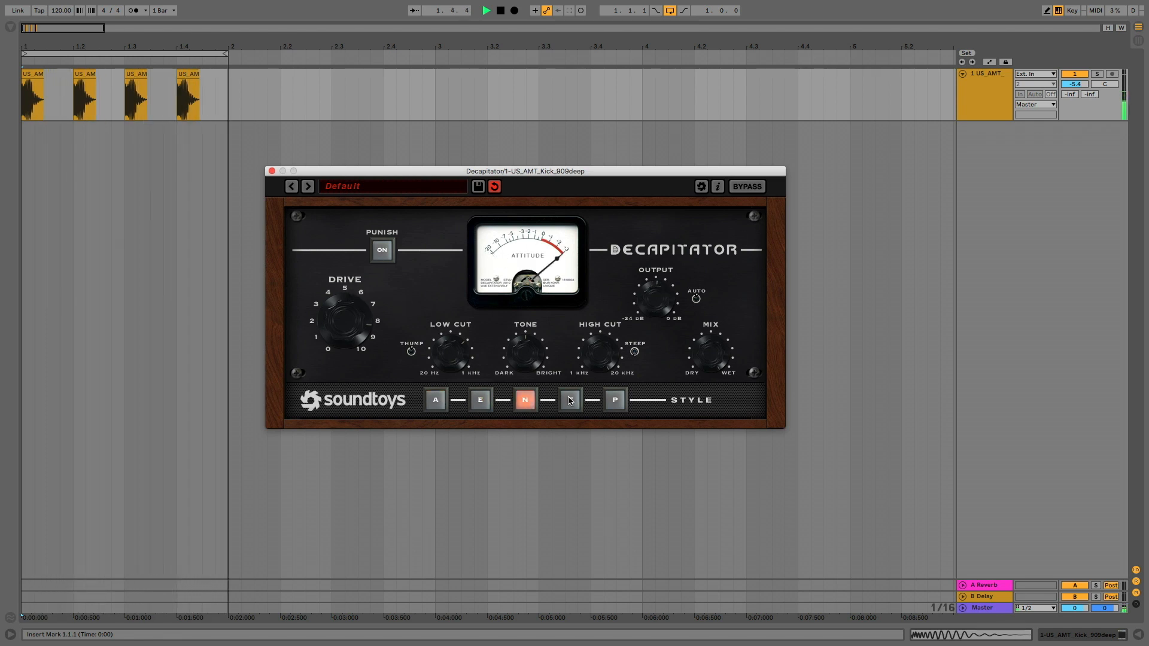
left_click(569, 400)
left_click(616, 399)
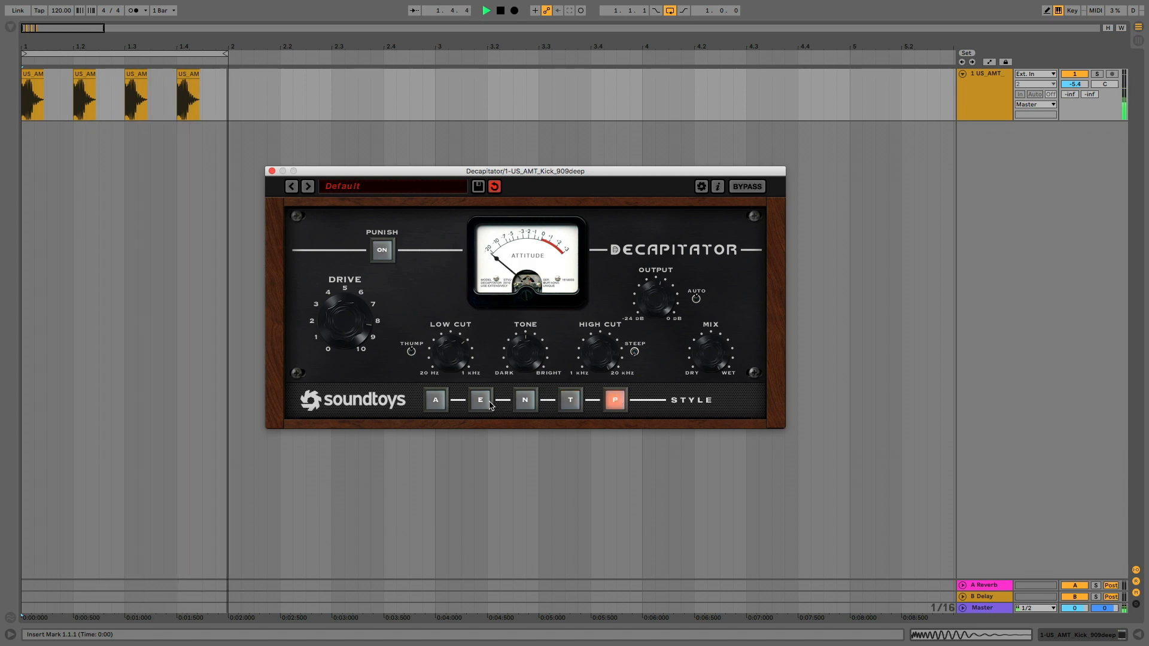
Switch the kick's saturation style to E, return it to A and stop playback.
left_click(482, 401)
left_click(435, 399)
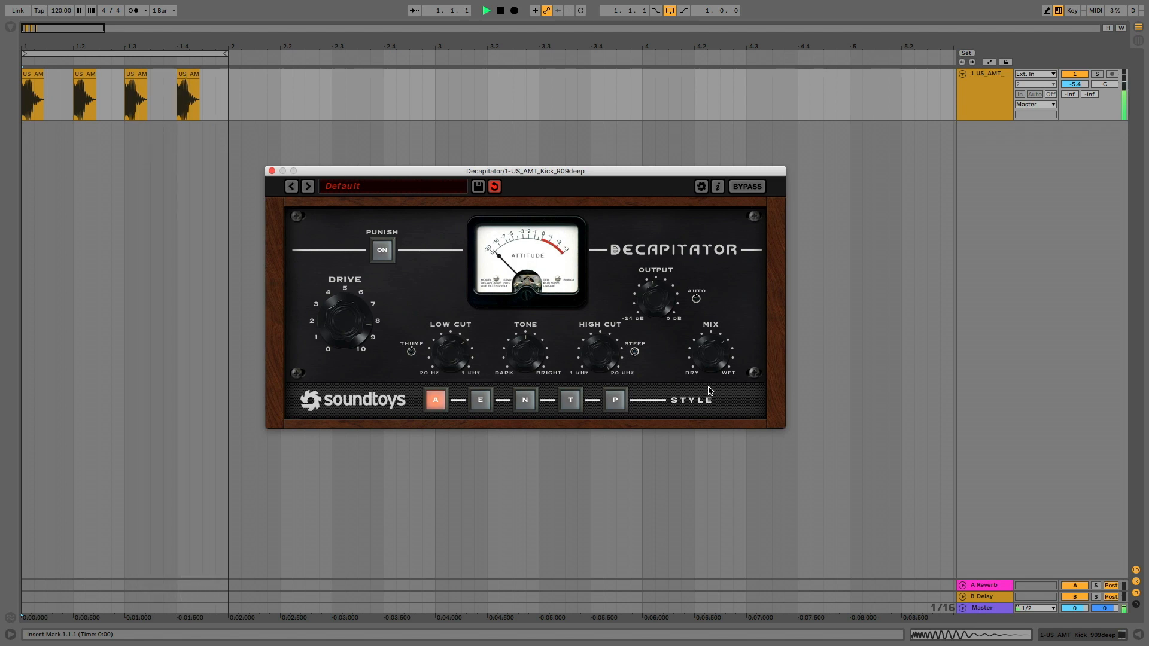
key("space")
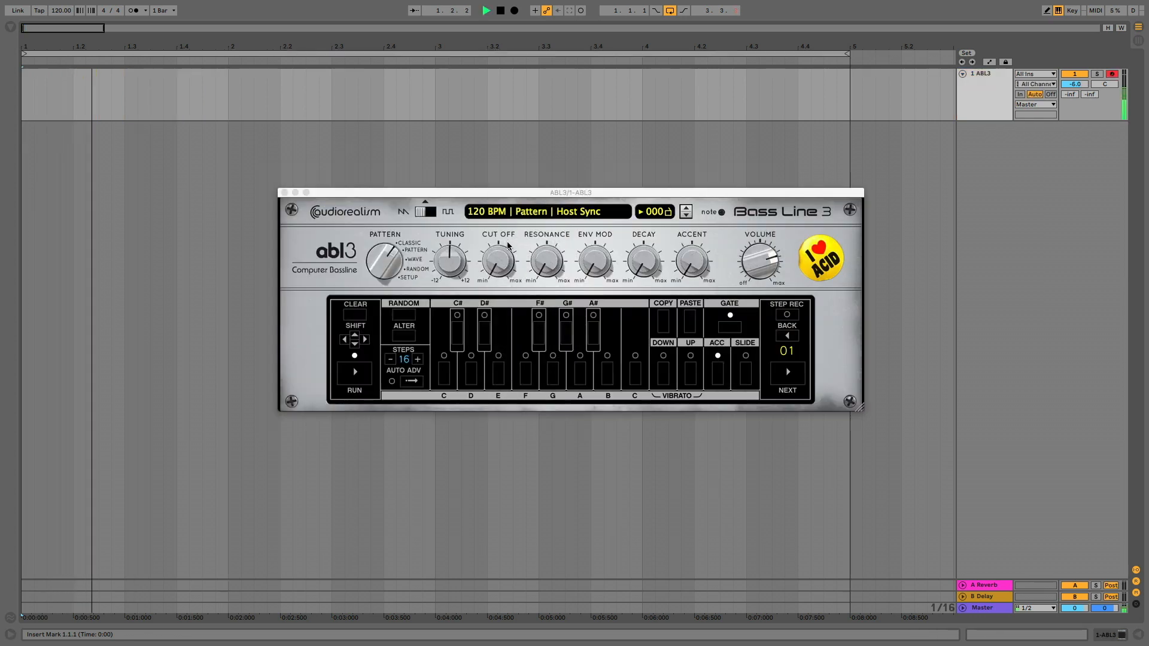
Raise the bass line's cutoff, resonance and envelope modulation towards maximum.
left_click(504, 257)
left_click_drag(505, 257, 495, 107)
left_click_drag(542, 252, 539, 107)
left_click(595, 269)
left_click_drag(595, 269, 583, 117)
Lower the bass line's cutoff in stages while raising the decay.
left_click_drag(500, 268, 511, 336)
left_click_drag(644, 264, 644, 193)
left_click_drag(501, 271, 505, 302)
left_click_drag(644, 264, 647, 208)
Set the accent to 93%, toggle the oscillator waveform and lower the cutoff further.
left_click_drag(693, 261, 684, 121)
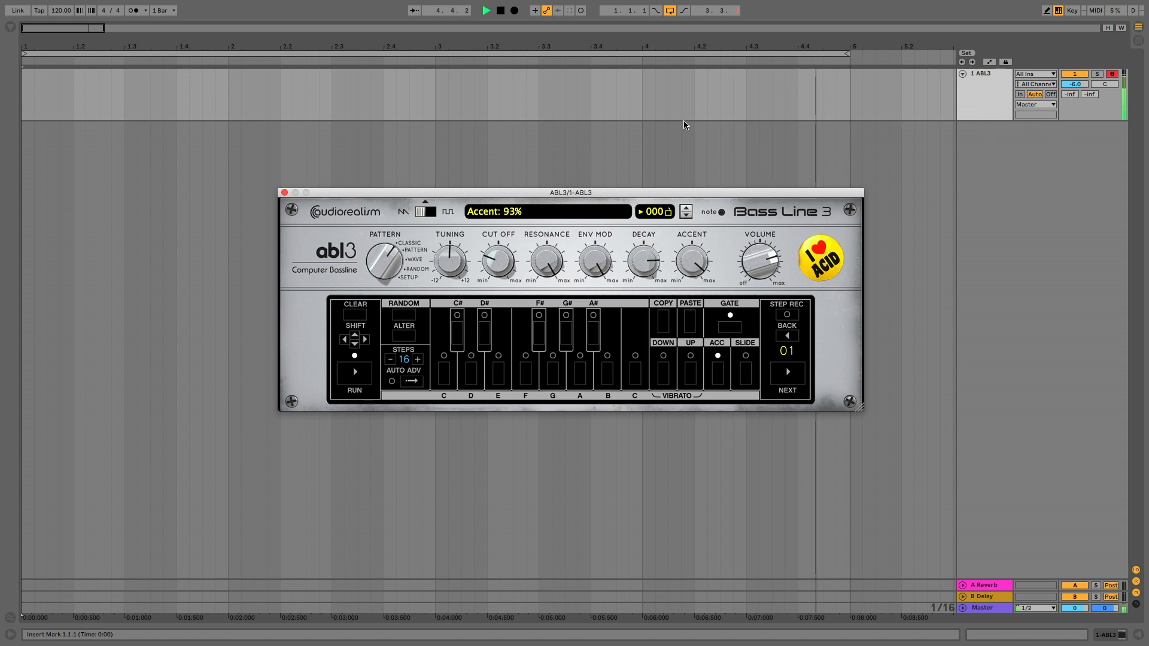
left_click(428, 212)
left_click_drag(485, 266, 493, 293)
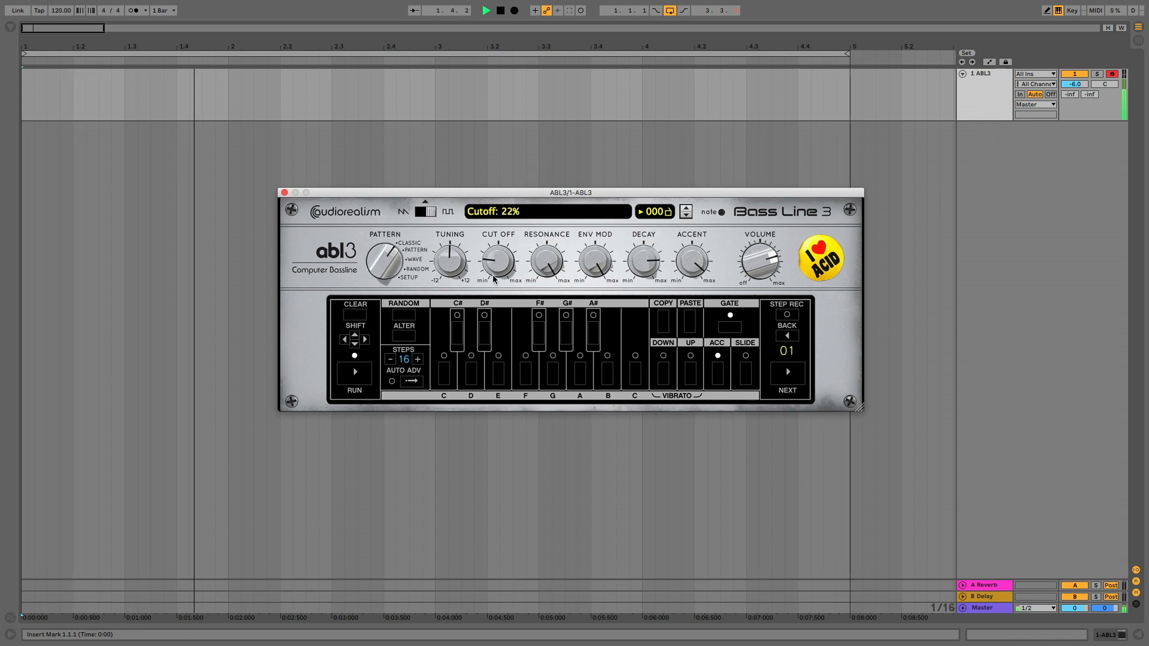
Switch the display through Random to Setup and set VCF Trim and Bass to 100%.
left_click_drag(415, 272, 400, 130)
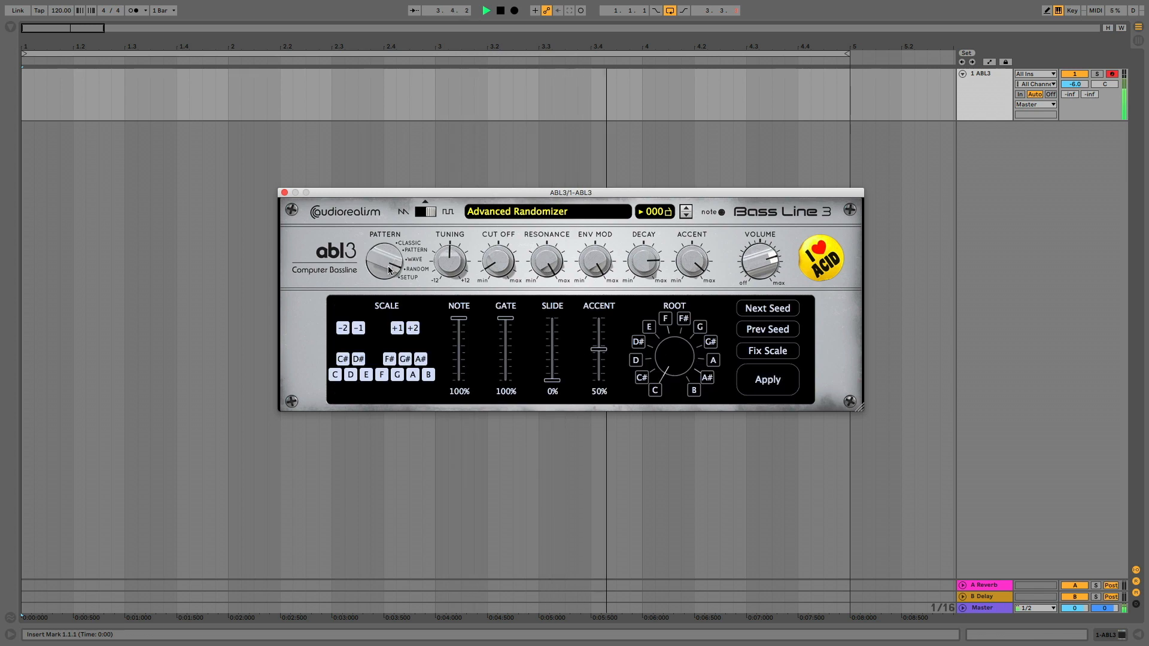
left_click_drag(389, 270, 405, 182)
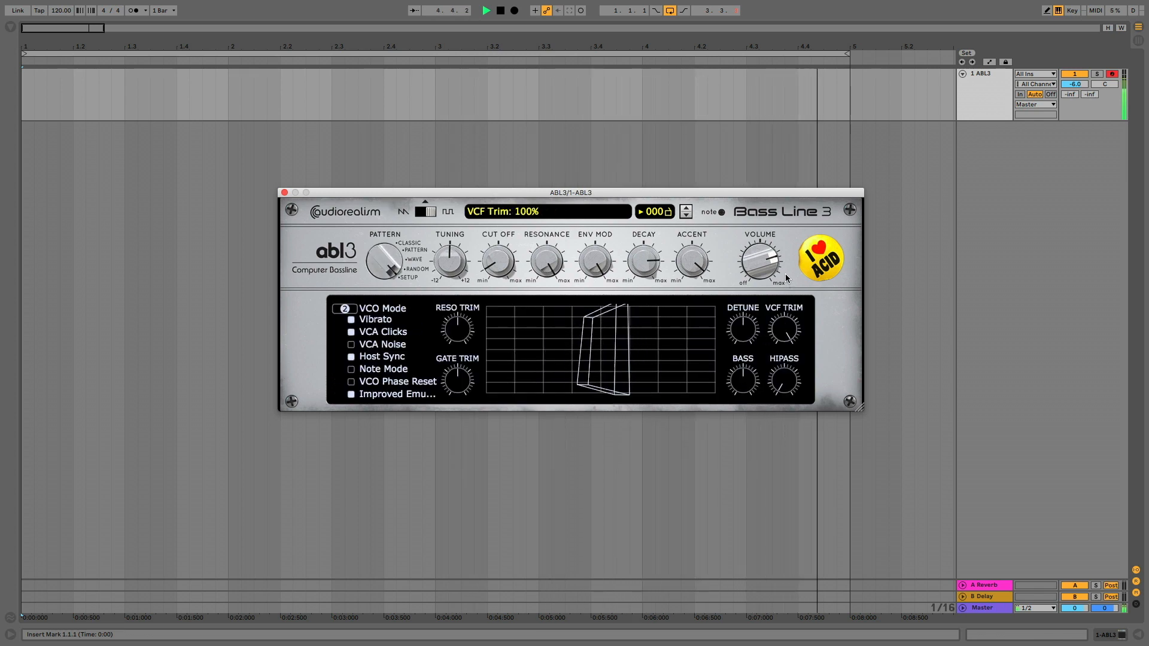
left_click_drag(745, 384, 745, 336)
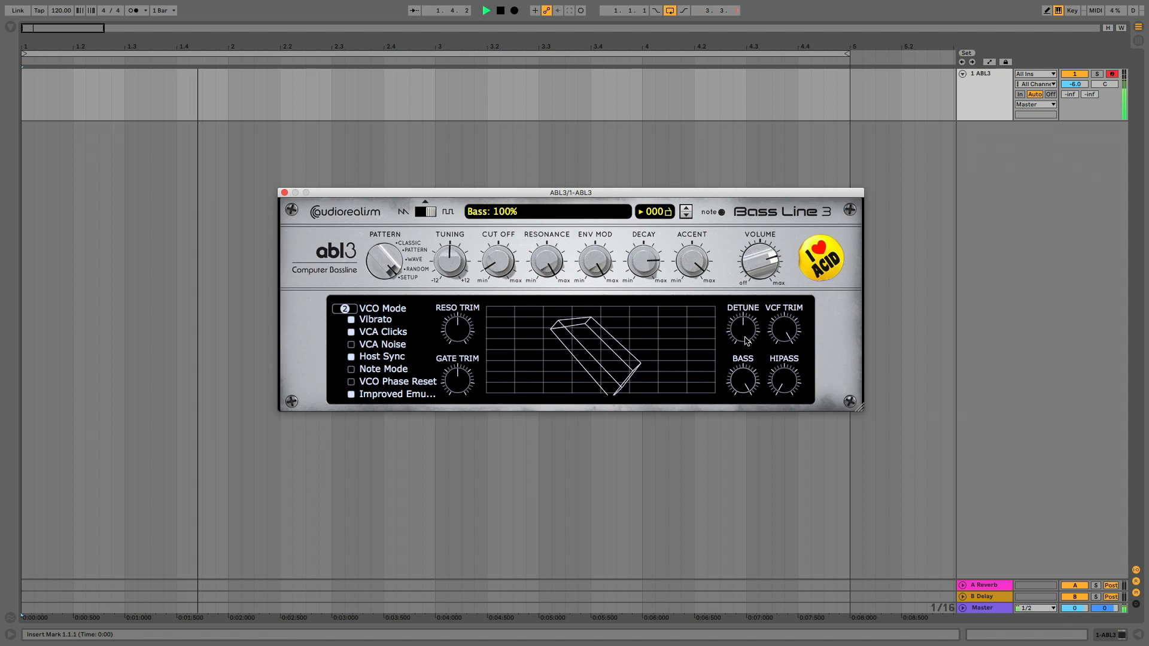
Tune the bass line to -12 semitones, reduce its cutoff and envelope modulation, and adjust the Hipass.
left_click_drag(451, 264, 457, 366)
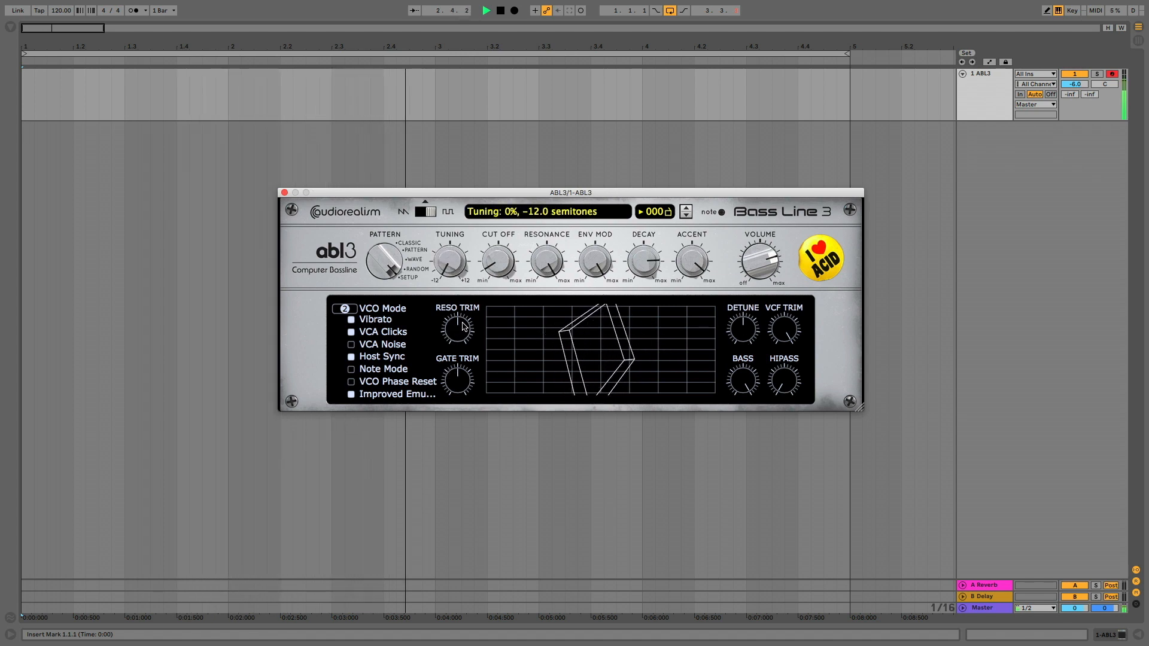
left_click_drag(500, 264, 501, 283)
left_click_drag(594, 266, 593, 328)
mouse_move(780, 386)
left_mouse_down()
mouse_move(778, 312)
mouse_move(777, 389)
left_mouse_up()
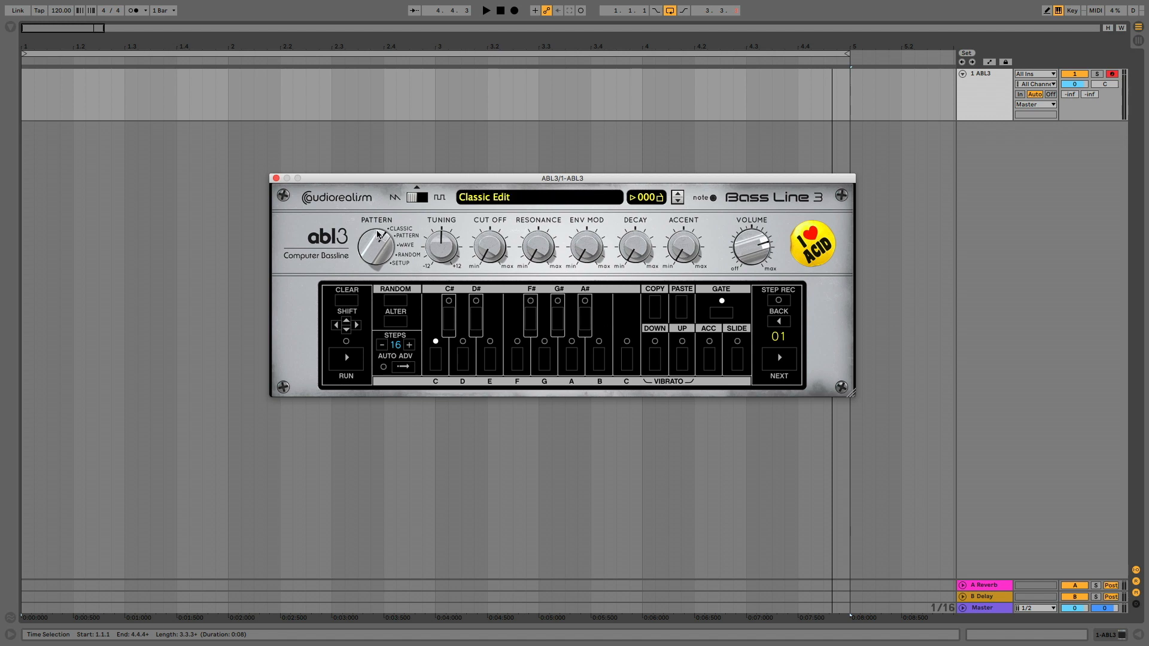
View the Pattern grid and return to the Classic pattern editor.
left_click_drag(378, 234, 379, 223)
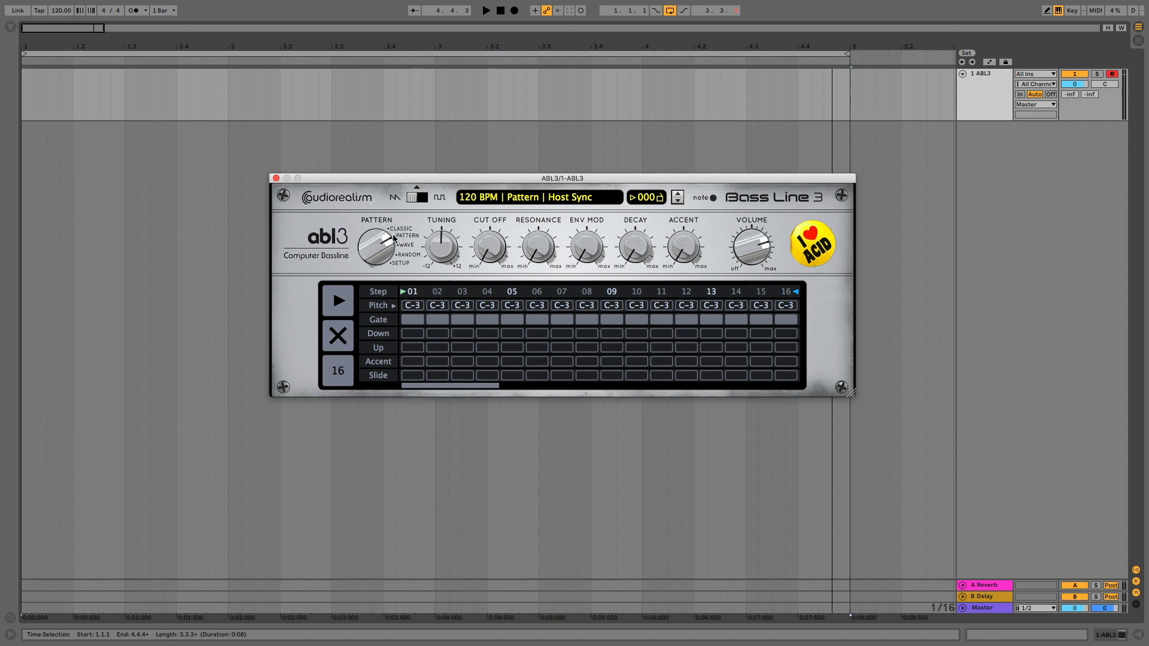
left_click_drag(378, 256, 376, 279)
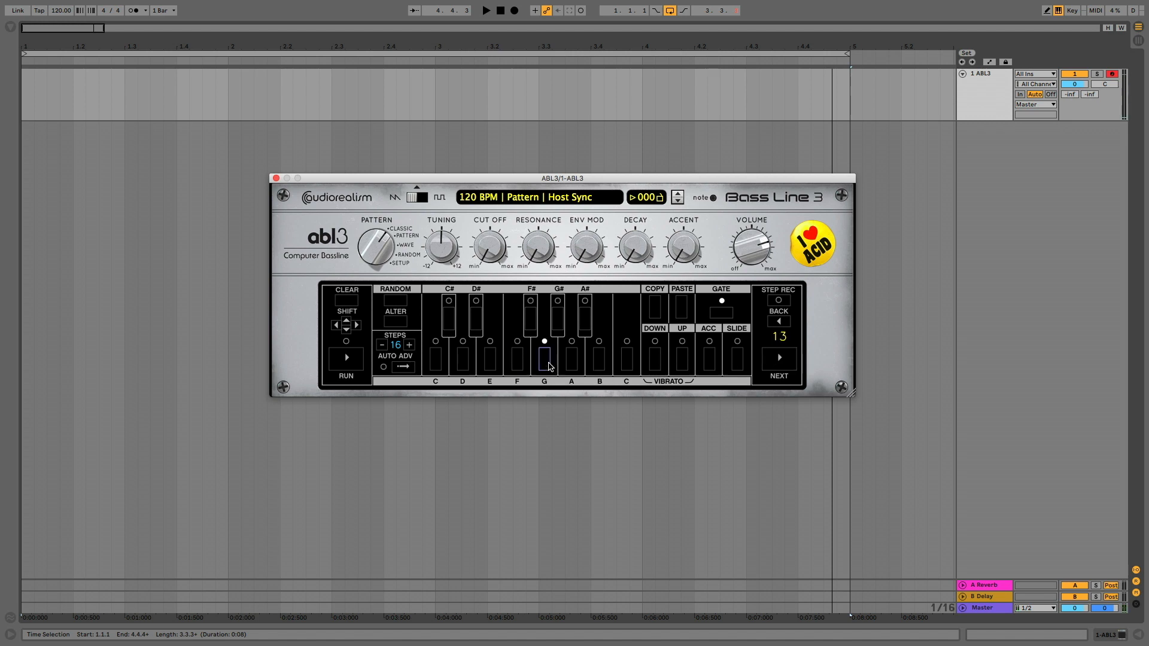
Advance past step 13, play the pattern, and set the cutoff to 63% and the envelope modulation to 70%.
left_click(772, 359)
key("space")
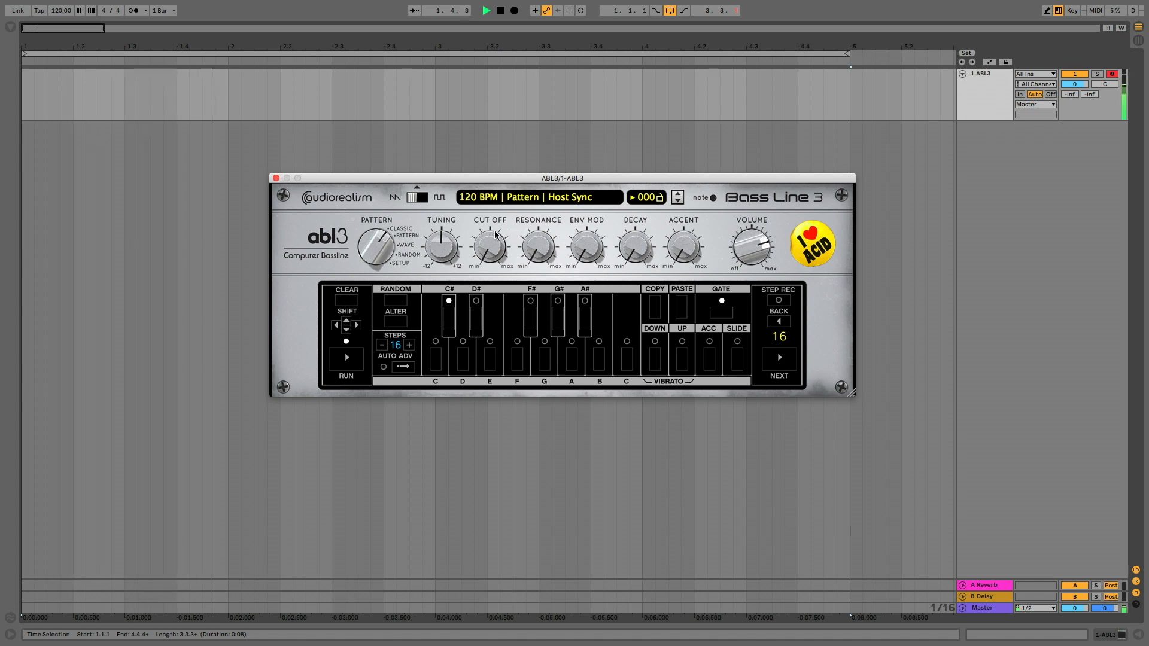
mouse_move(489, 232)
left_click_drag(489, 232, 485, 153)
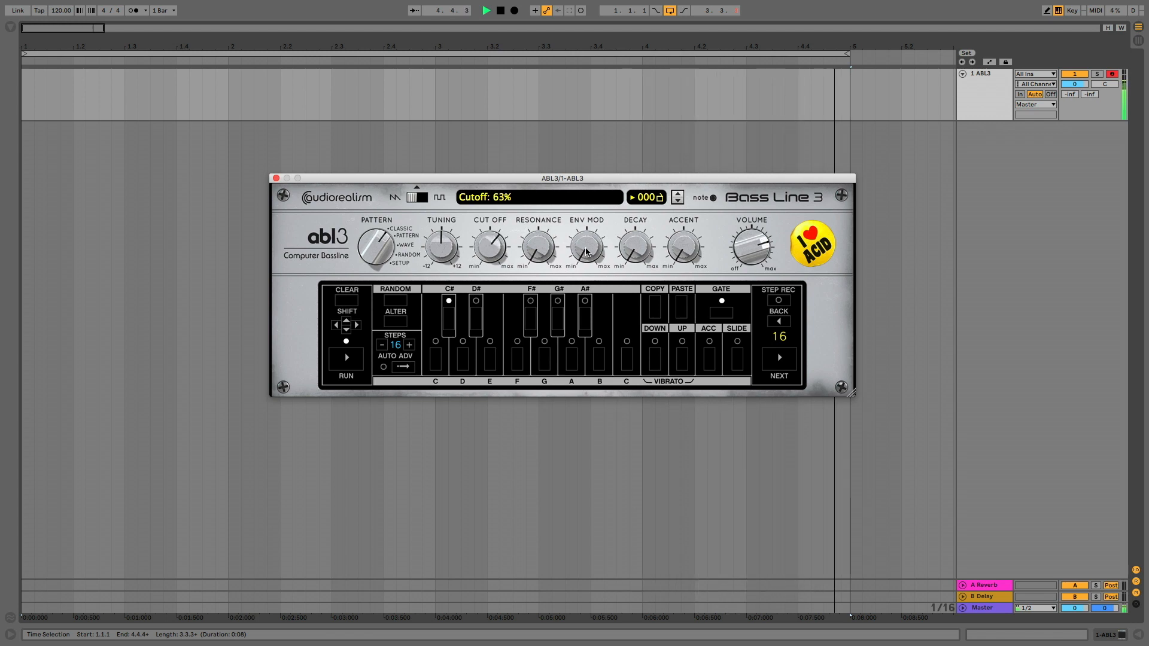
left_click_drag(586, 243, 580, 146)
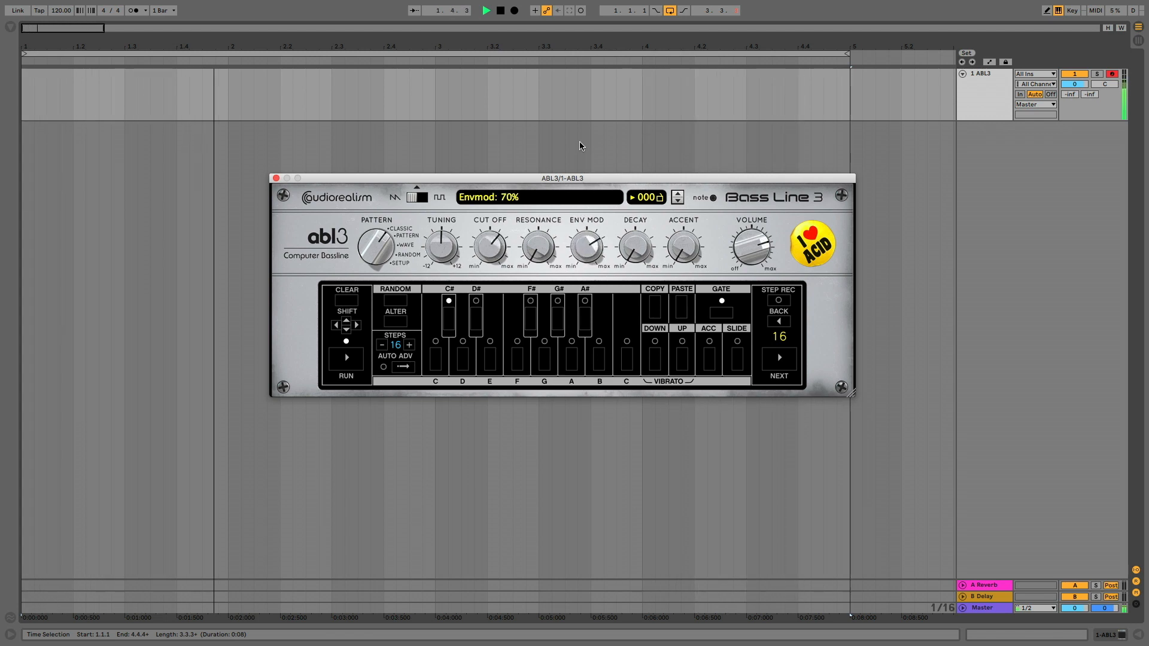
Raise the decay, envelope modulation, resonance and cutoff close to maximum while the pattern plays.
left_click_drag(635, 246, 628, 146)
left_click_drag(589, 246, 591, 218)
left_click_drag(633, 250, 634, 209)
left_click_drag(537, 246, 511, 174)
left_click_drag(492, 244, 489, 192)
left_click_drag(551, 248, 550, 209)
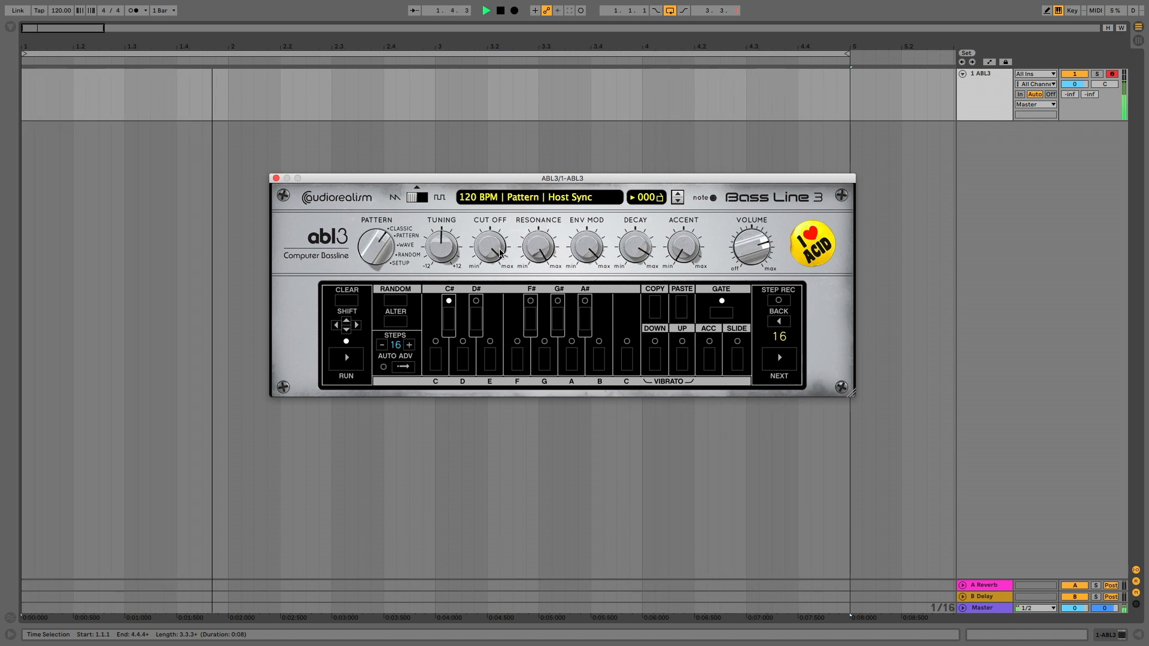
Lower the cutoff, envelope modulation and decay, and set the accent to 54%.
left_click_drag(498, 250, 494, 322)
left_click_drag(591, 242, 592, 288)
left_click_drag(635, 247, 634, 336)
left_click_drag(683, 247, 682, 178)
Advance through the pattern to step 10 and turn on its accent.
left_click(778, 357)
left_click(779, 358)
left_click(779, 358)
left_click(779, 358)
left_click(778, 357)
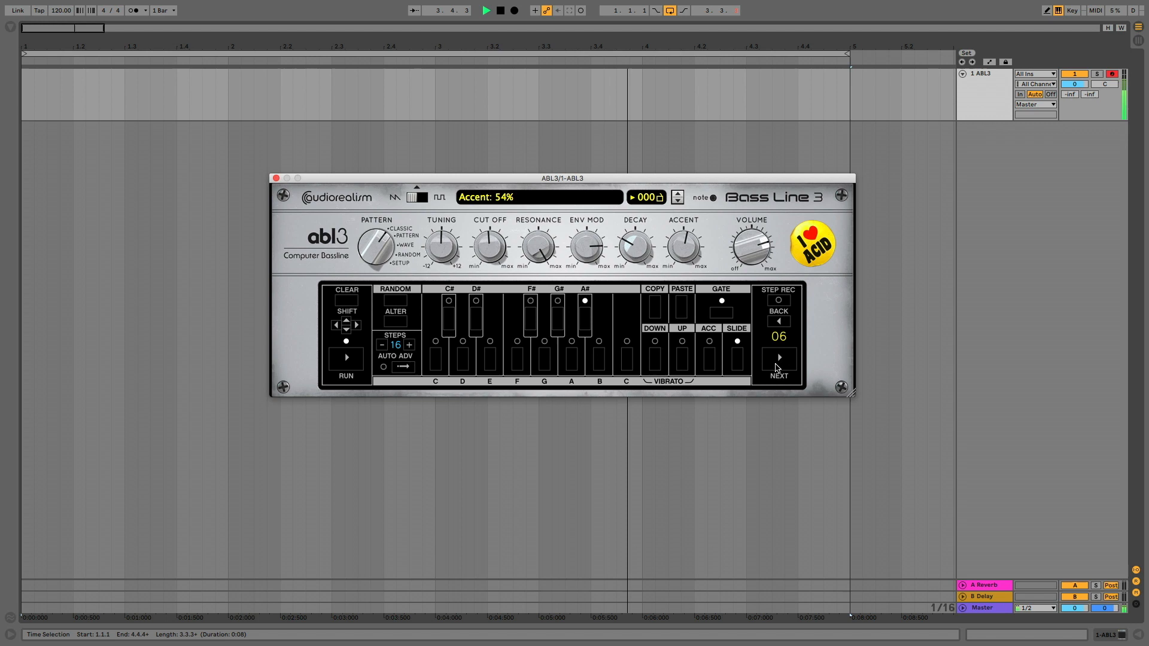
left_click(775, 365)
left_click(772, 361)
left_click(772, 361)
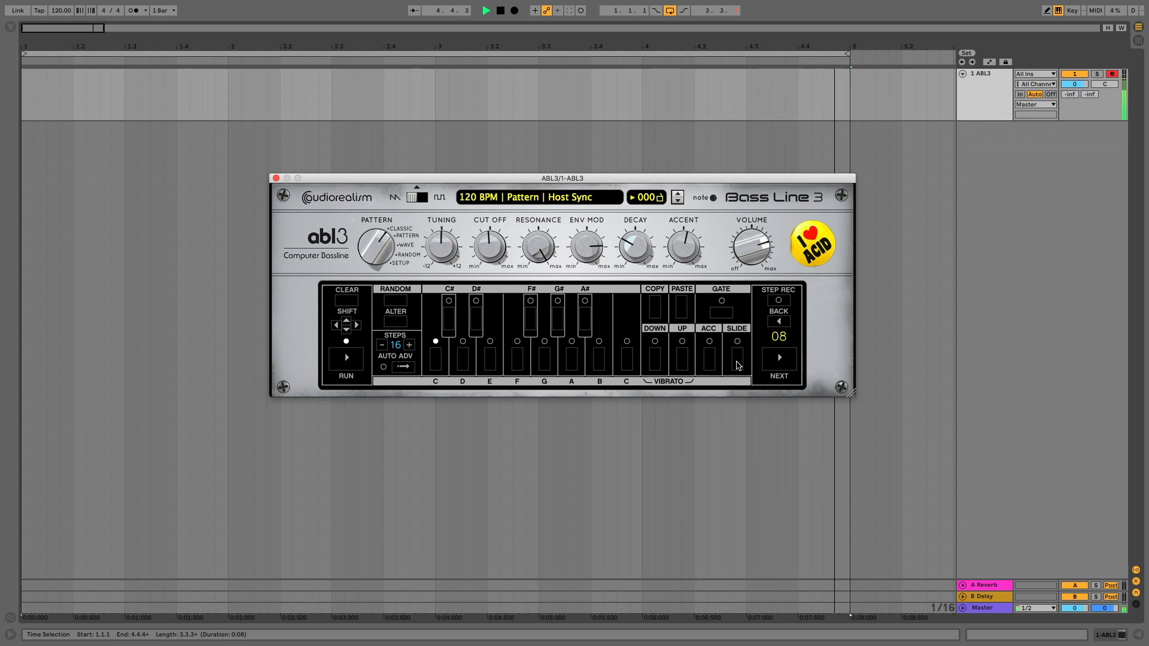
left_click(772, 363)
left_click(770, 365)
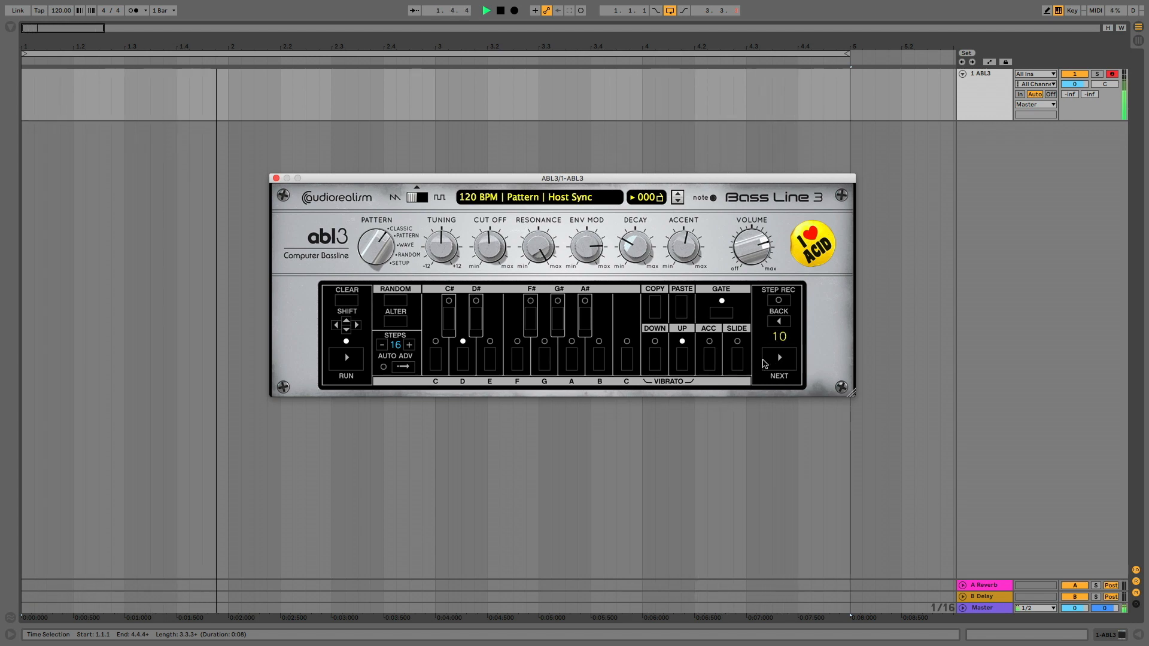
left_click(710, 361)
Raise the cutoff and sweep the tuning up to +12 and down to -12 semitones.
left_click_drag(483, 252, 498, 190)
left_click_drag(444, 256, 443, 164)
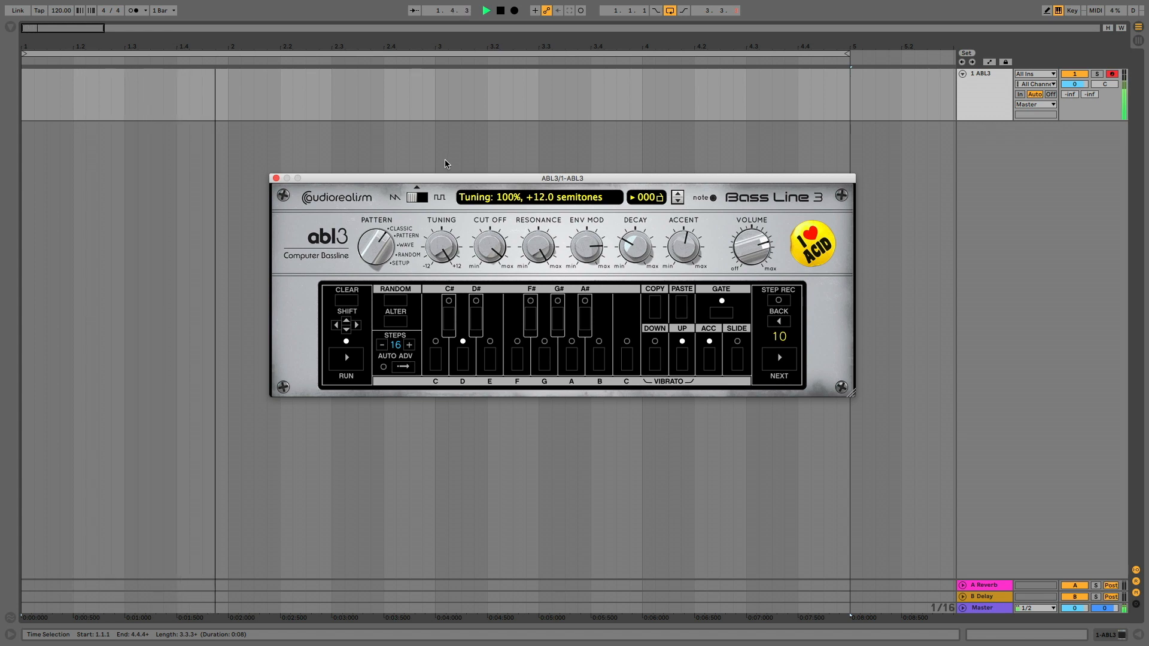
left_click_drag(446, 164, 446, 359)
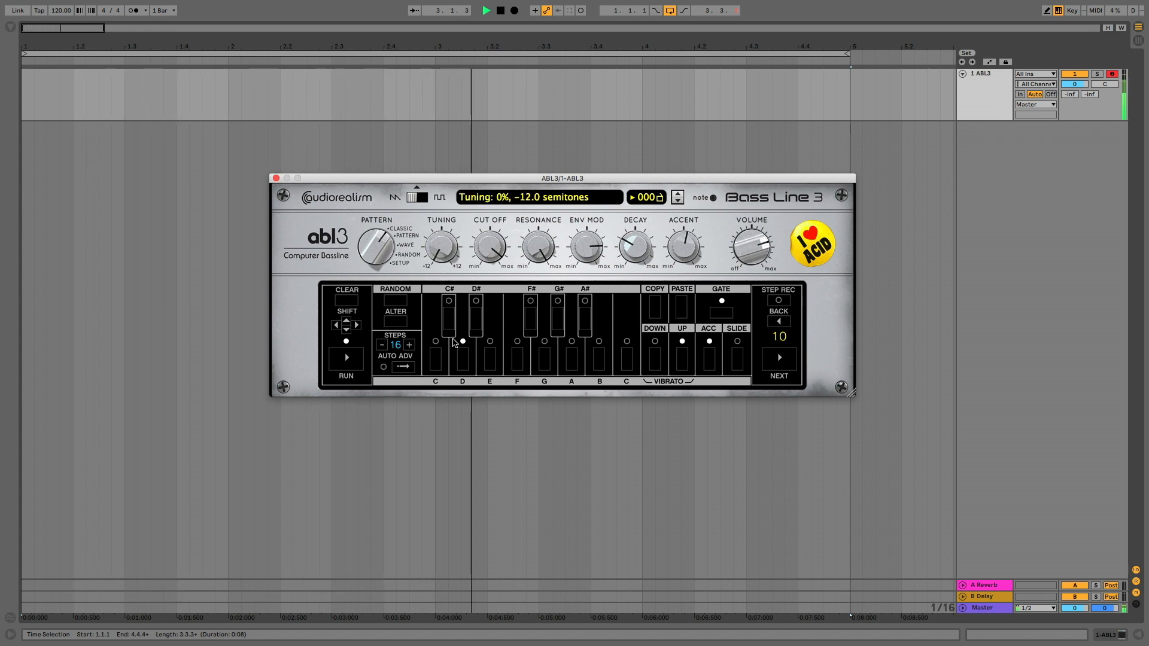
Toggle the oscillator waveform, lower the envelope modulation, sweep the cutoff down and up, and raise the accent.
left_click(426, 199)
left_click_drag(490, 250, 483, 321)
left_click_drag(586, 250, 576, 330)
left_click_drag(490, 258, 496, 169)
left_click_drag(680, 255, 667, 178)
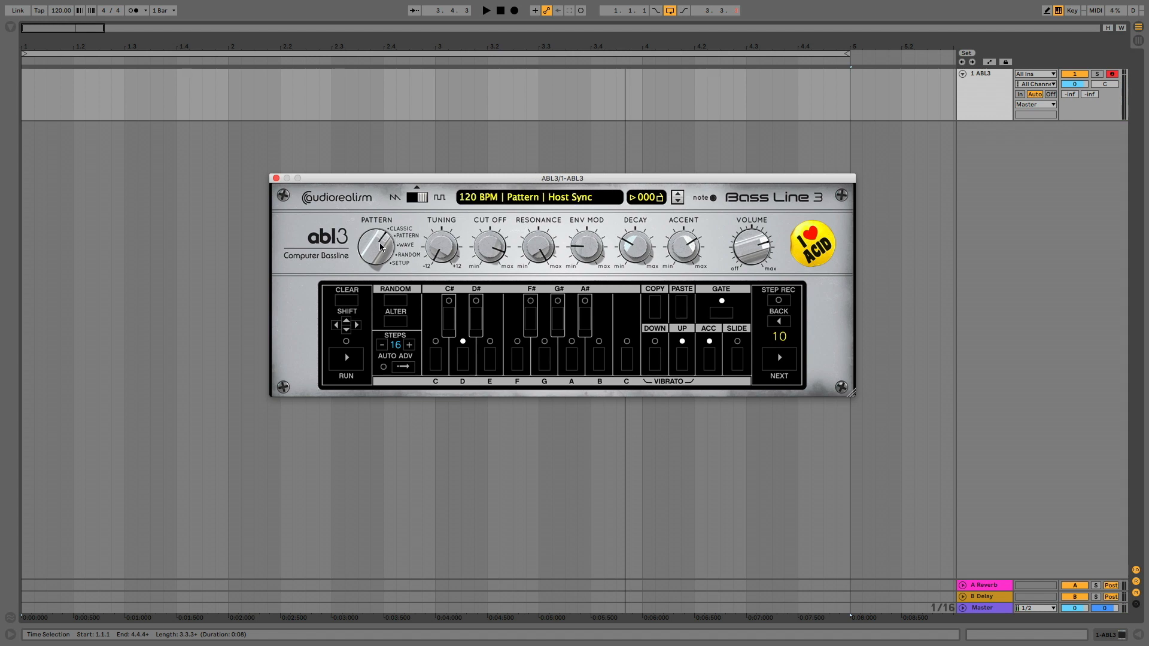
In the Pattern grid, turn on the gates of steps 3, 4, 7 and 8 and turn off step 11's gate.
left_click_drag(379, 249, 383, 192)
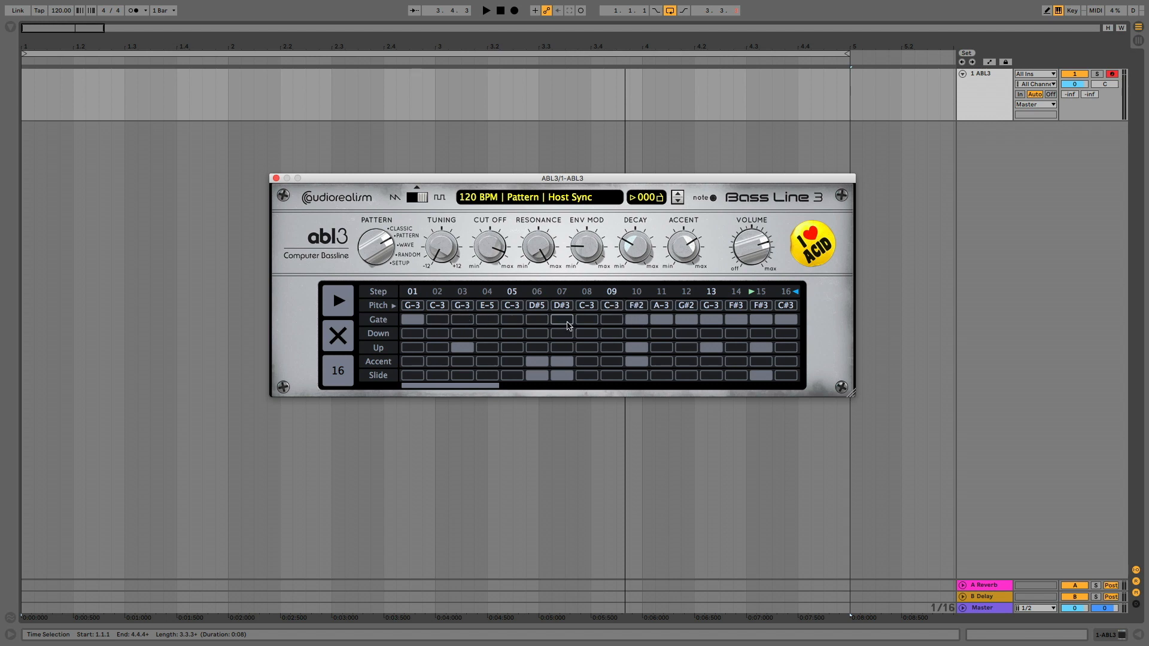
left_click(564, 321)
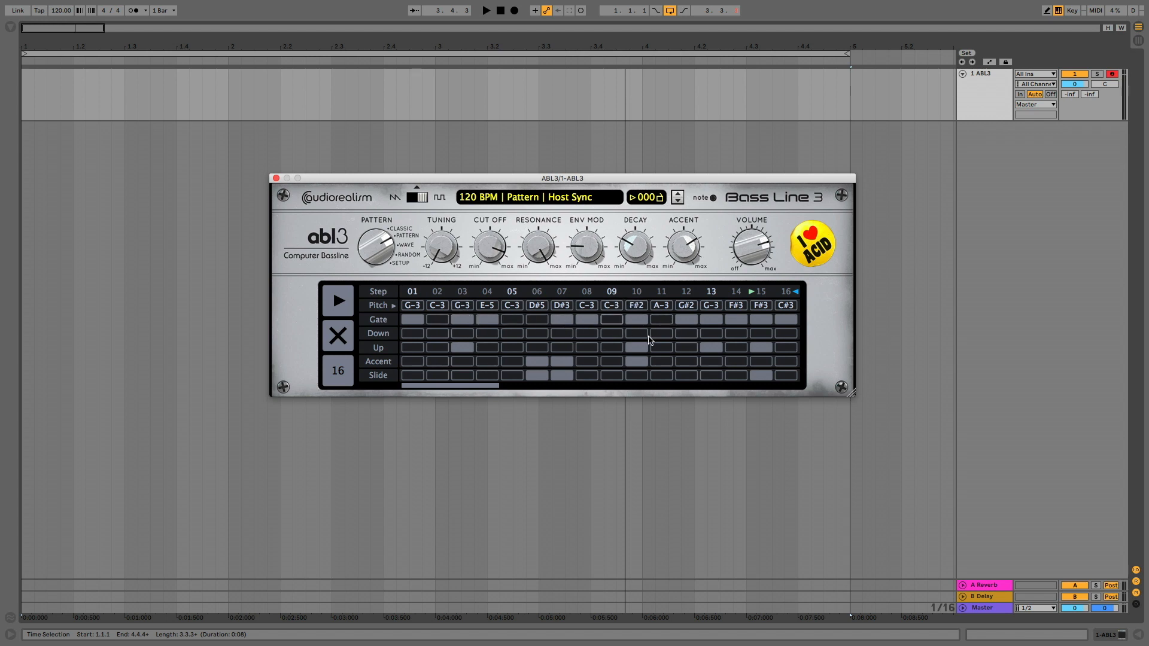
Play the edited pattern, raise the cutoff and decay, and set the envelope modulation to 89%.
key("space")
left_click_drag(496, 255, 495, 228)
left_click_drag(632, 246, 633, 197)
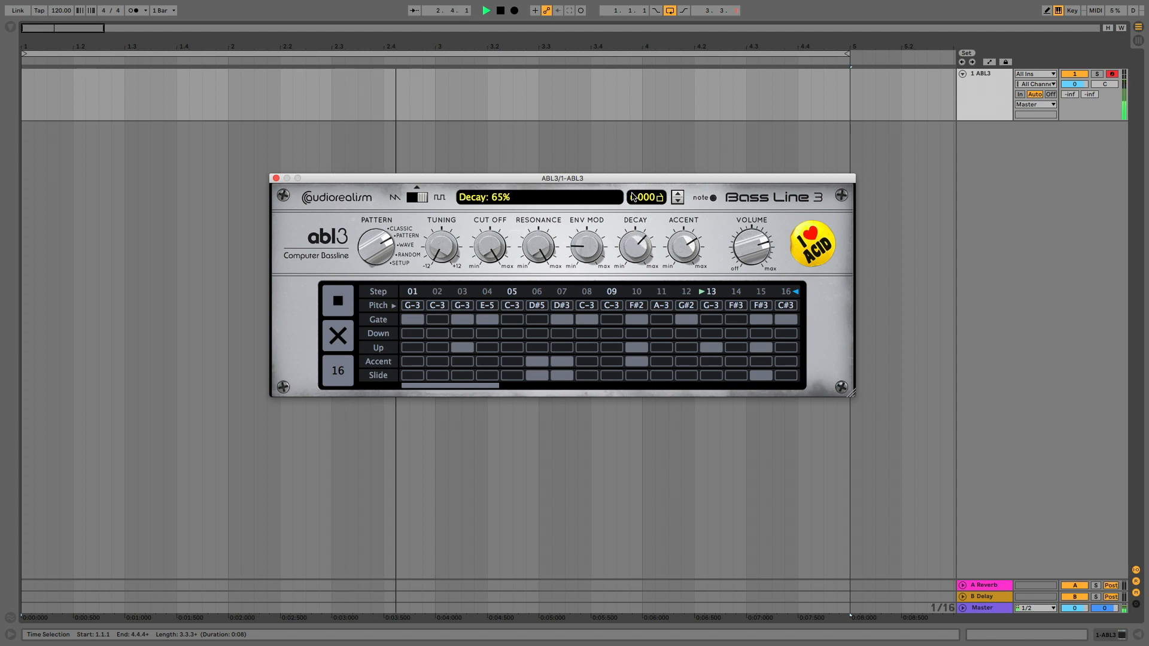
left_click_drag(587, 247, 543, 196)
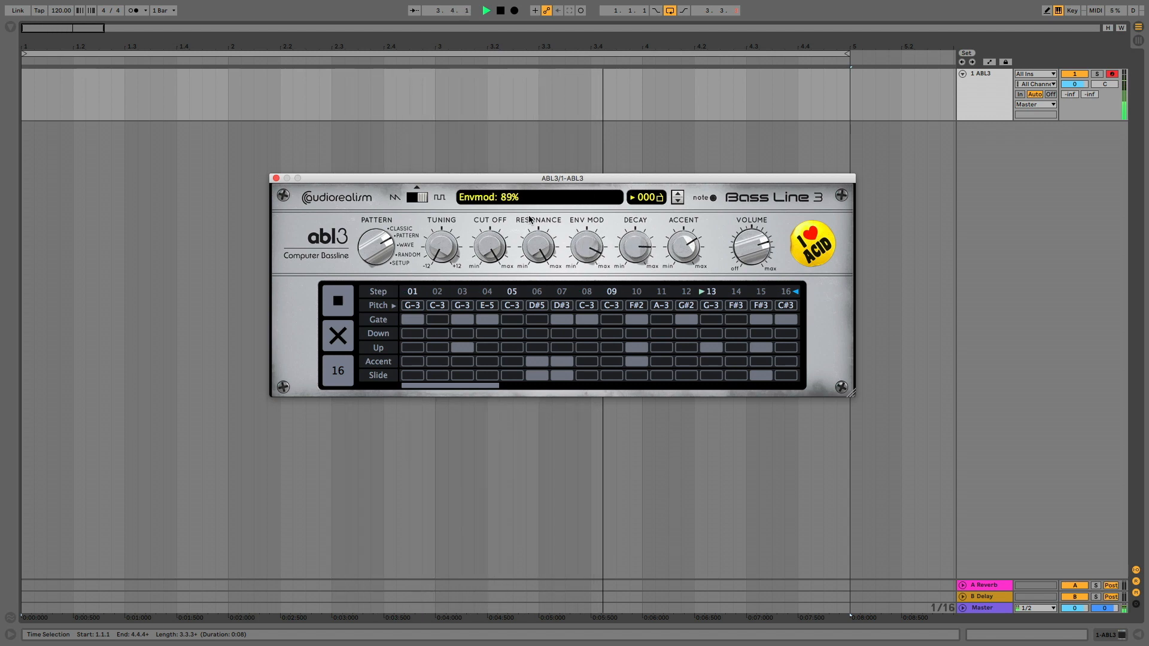
Lower the cutoff, raise the tuning and stop playback of the bass line.
left_click_drag(489, 247, 490, 350)
left_click_drag(442, 246, 440, 173)
key("space")
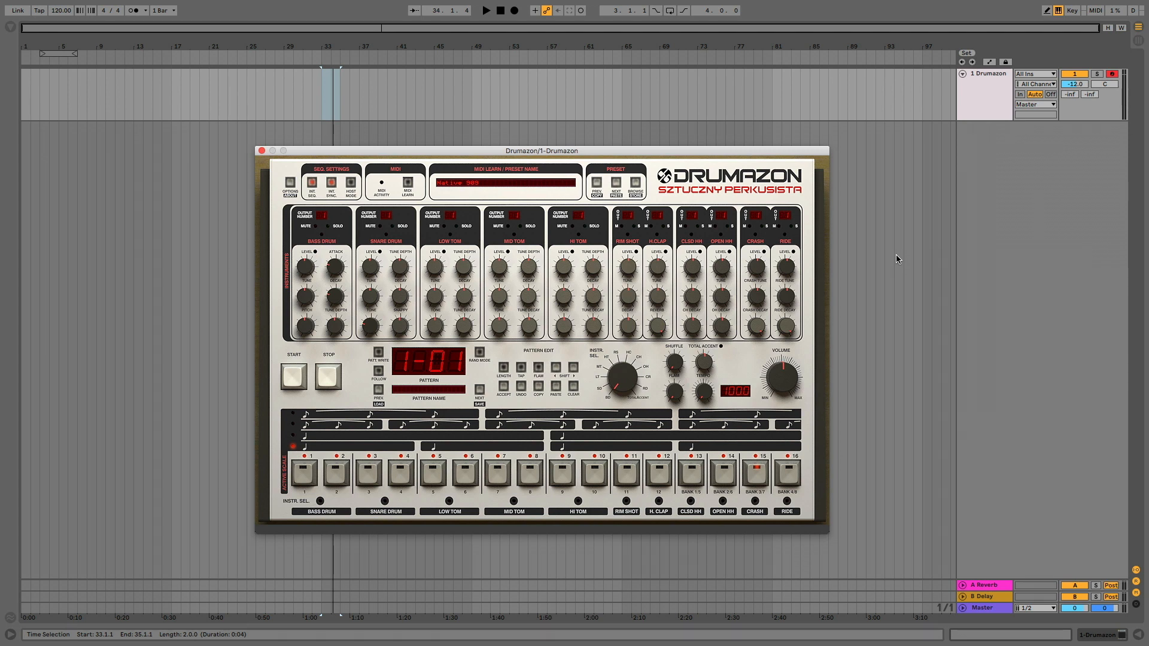
Turn off Drumazon's internal sequencer and insert an empty two-bar MIDI clip at bar 33.
left_click(313, 186)
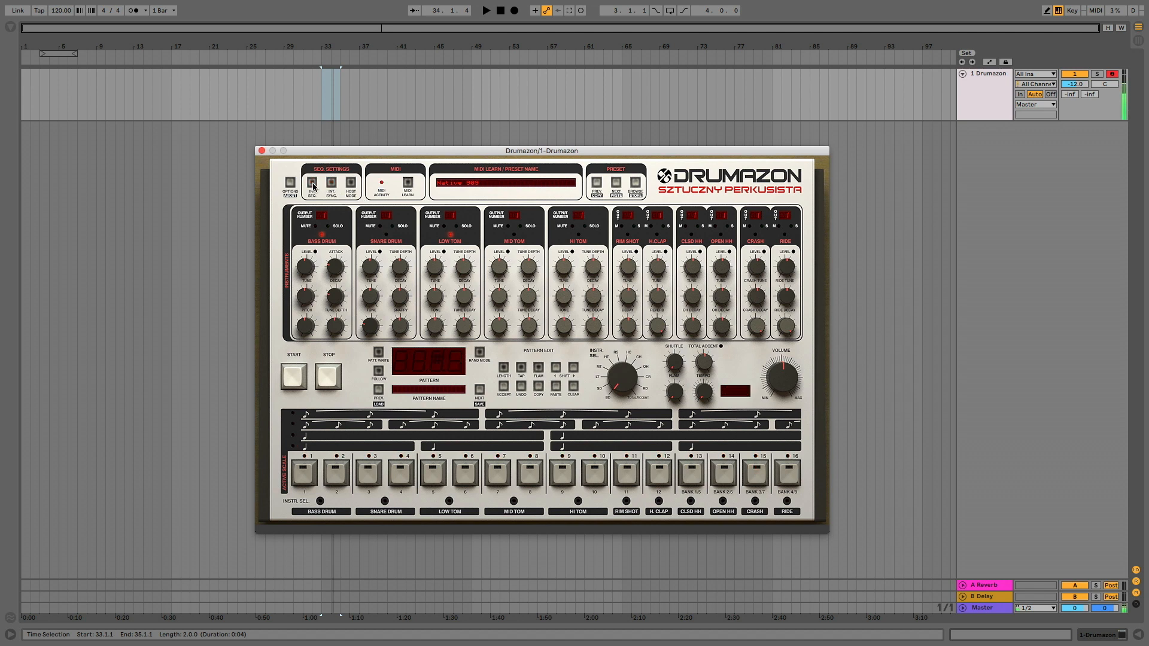
left_click_drag(323, 101, 343, 101)
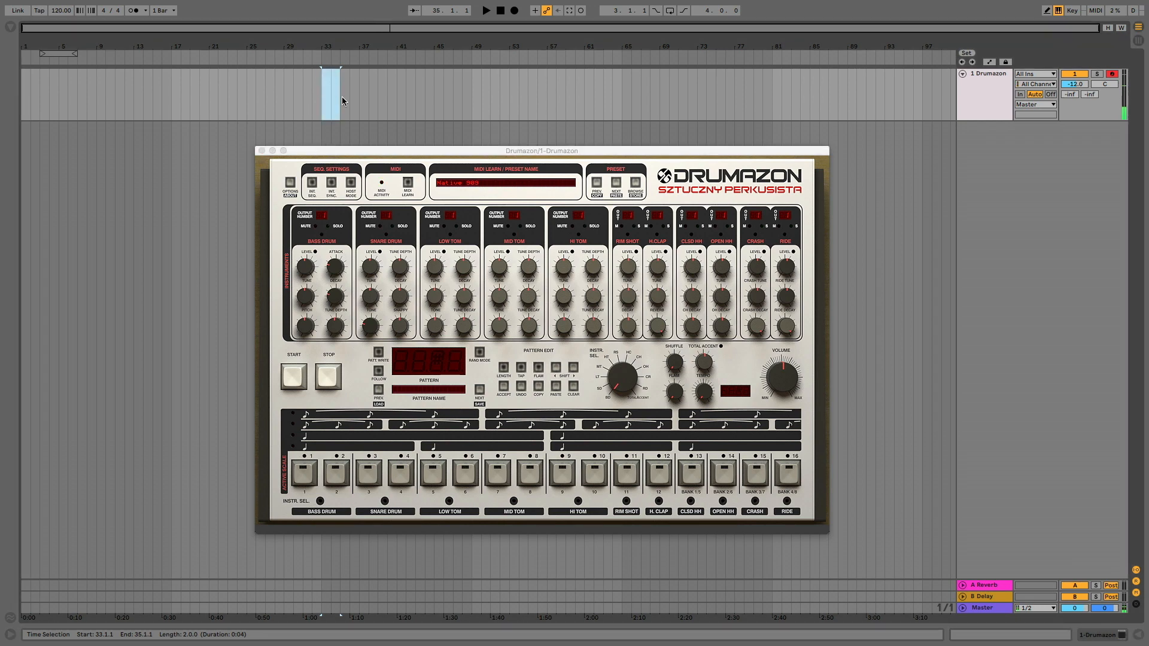
key("super+shift+m")
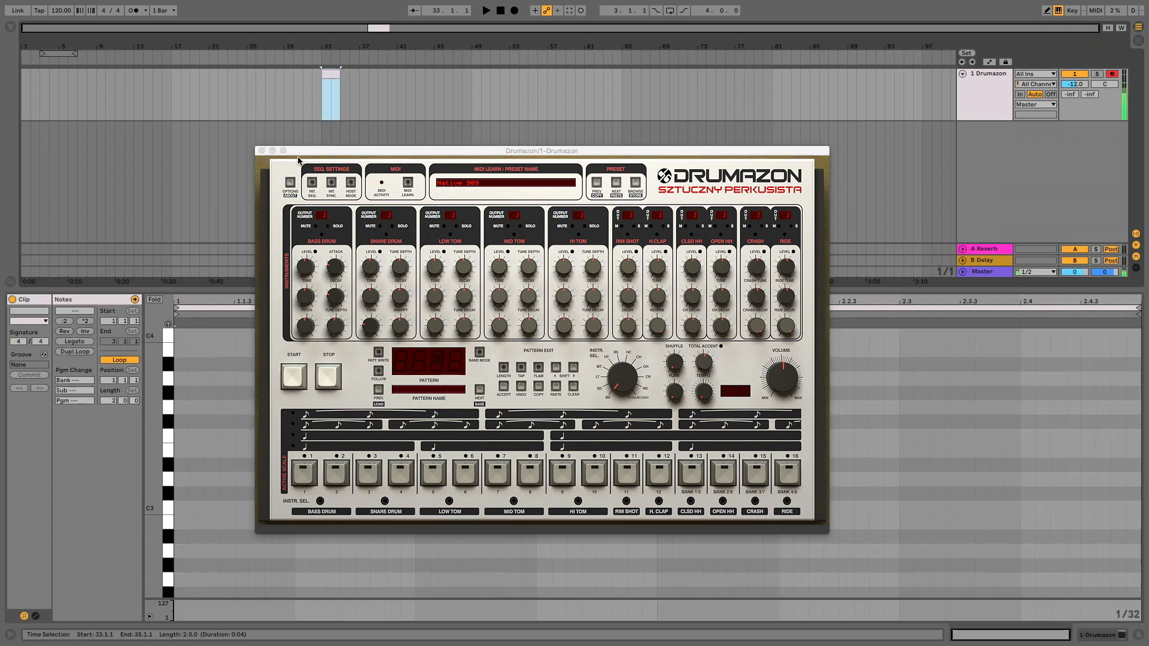
Move the drum machine's window aside, draw a one-beat C1 bass drum note and duplicate it across both bars.
left_click(213, 447)
scroll(213, 446, "down", 5)
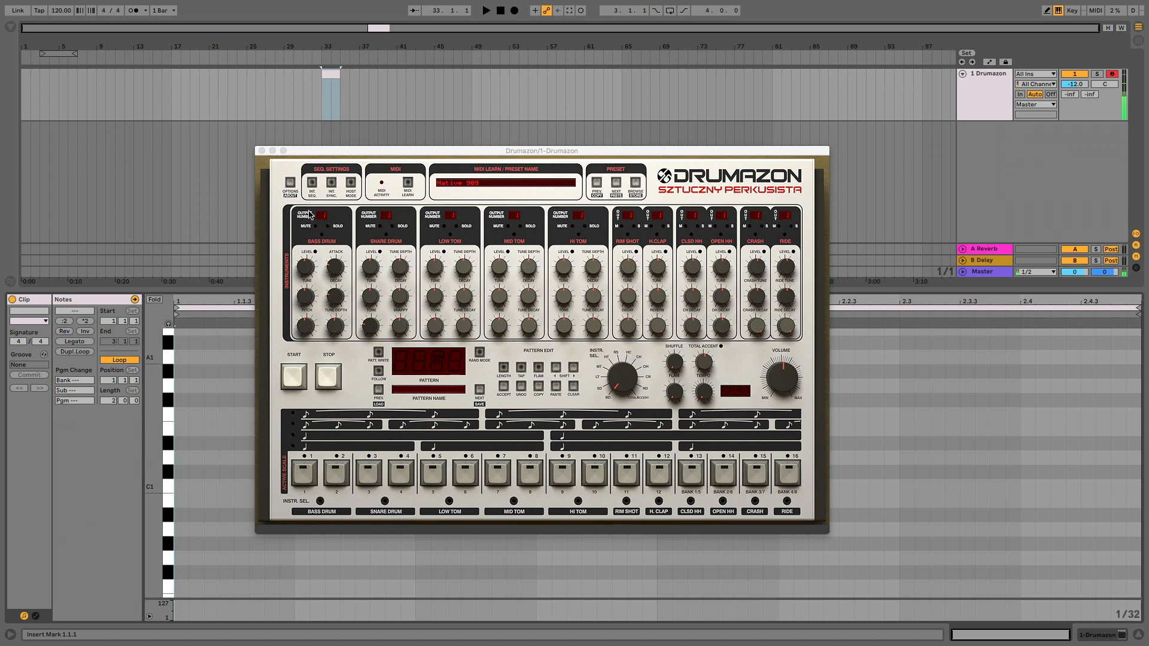
left_click_drag(331, 152, 649, 49)
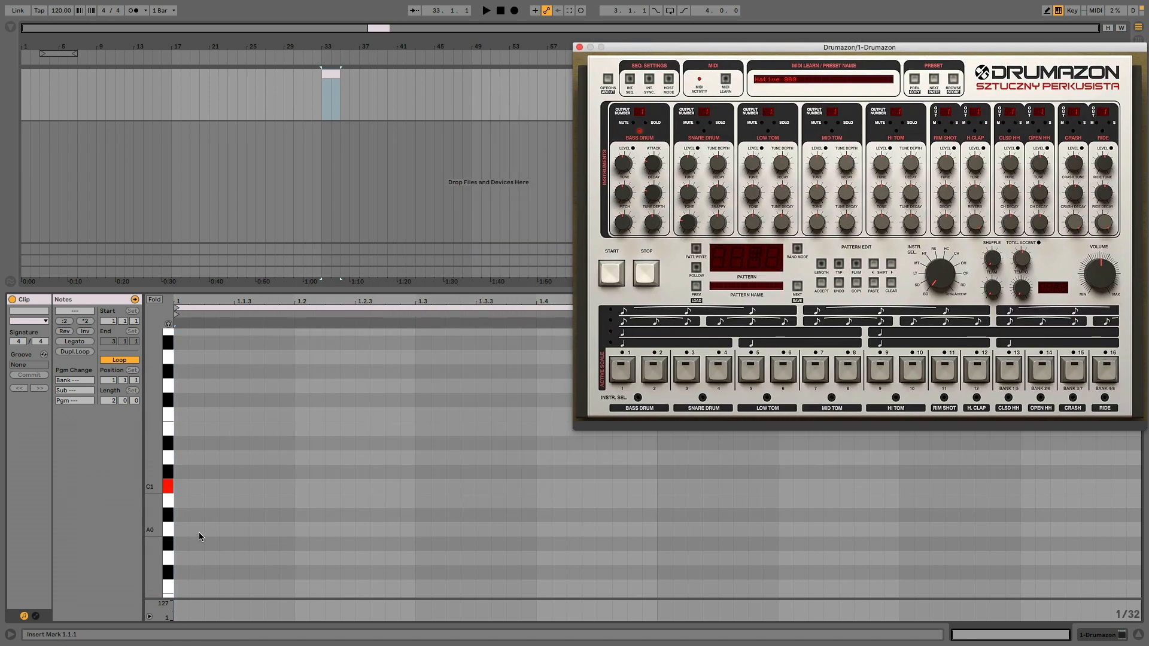
double_click(180, 487)
left_click_drag(186, 488, 295, 488)
key("super+d")
key("super+d")
key("super+d")
key("super+d")
key("super+d")
key("super+d")
key("super+d")
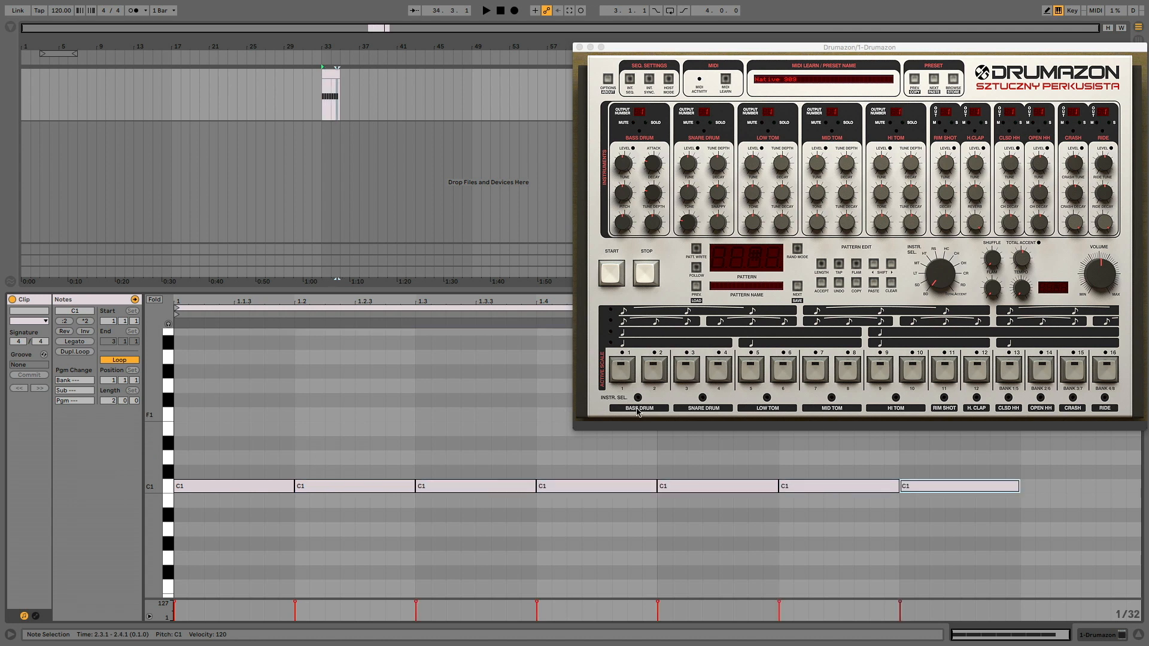
Loop the two-bar bass drum clip and play it briefly.
key("space")
left_click(337, 68)
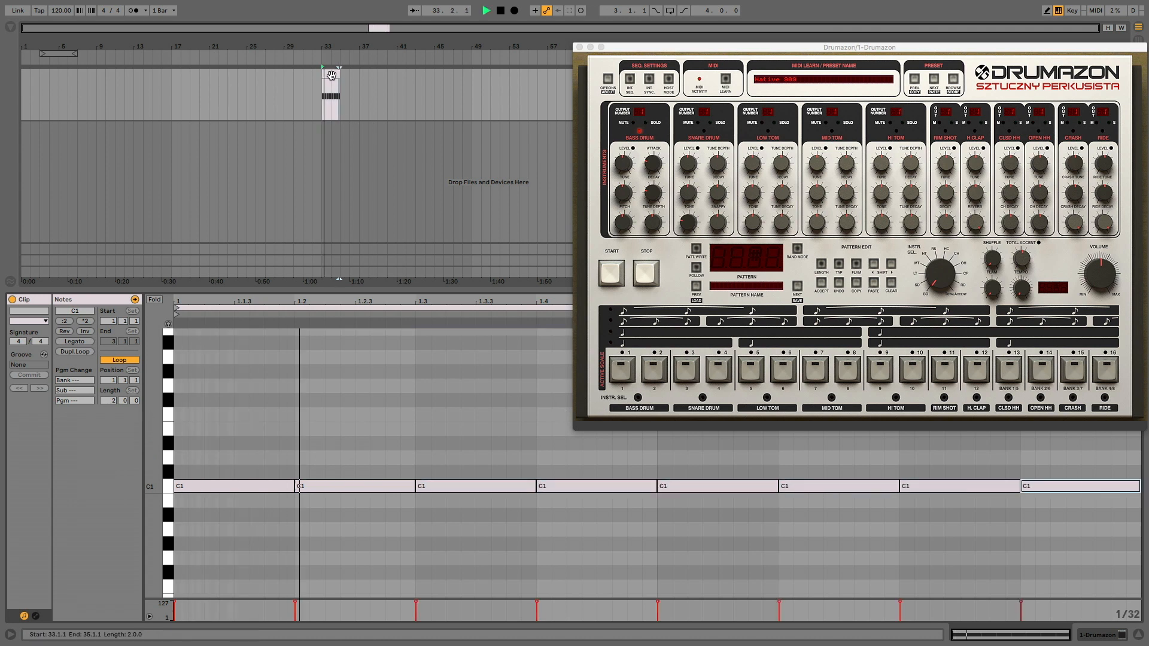
key("super+l")
key("space")
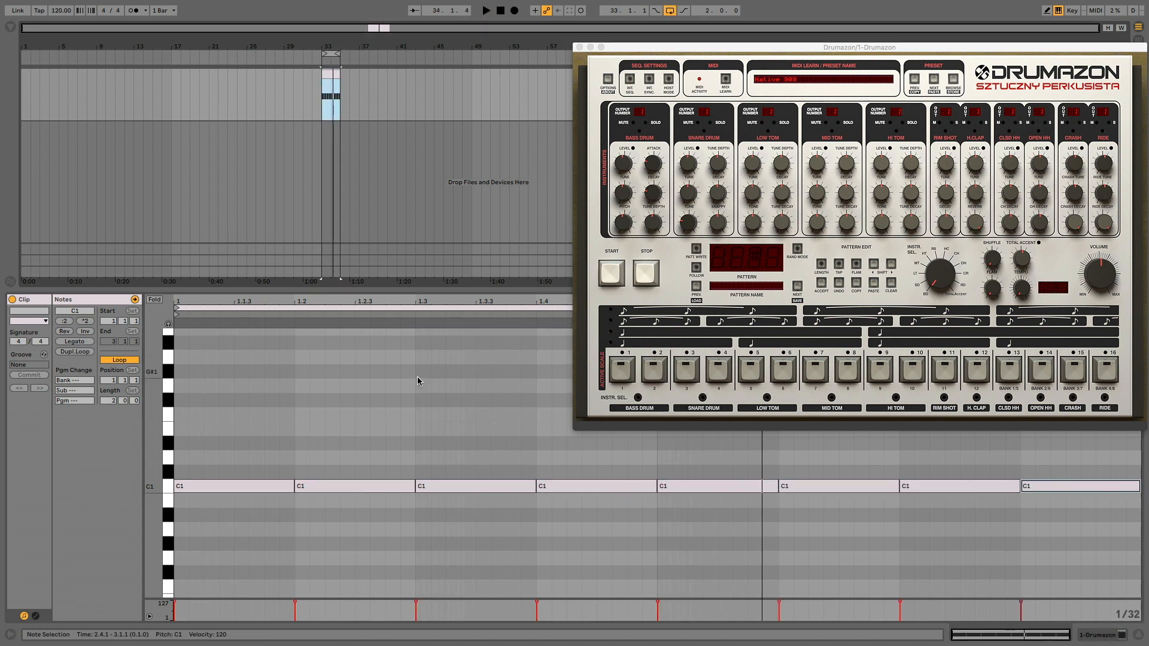
scroll(419, 382, "up", 2)
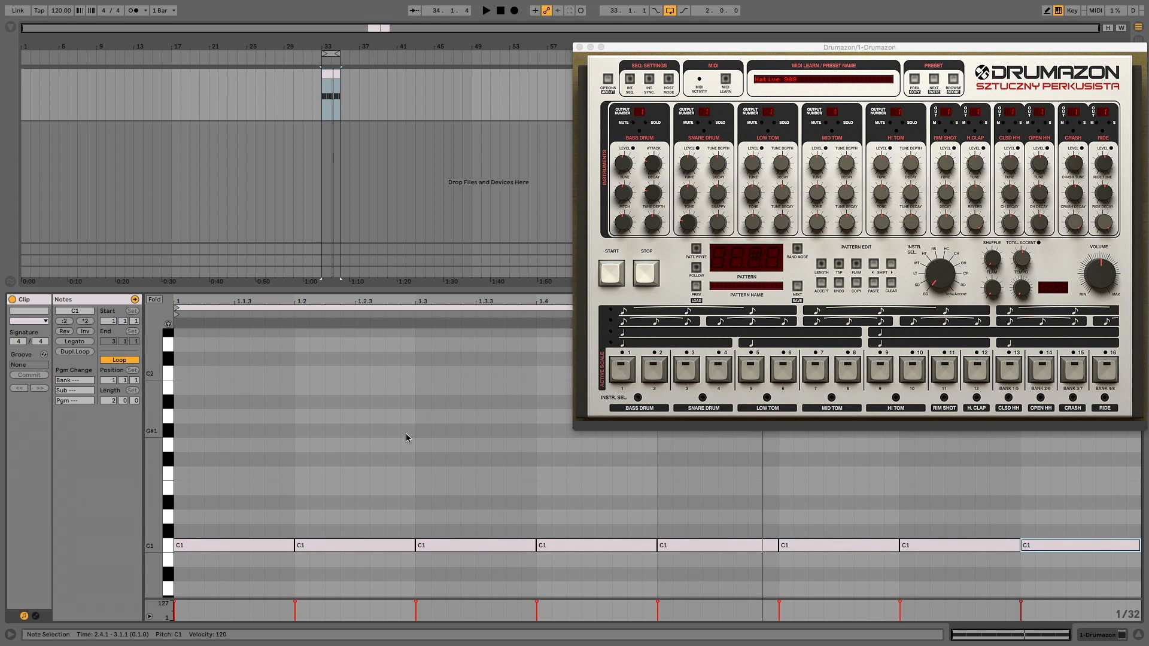
Draw short closed hi-hat notes on G#1 at 1.1.1 and 1.1.2, and an open hi-hat note on A#1 at 1.1.3.
scroll(361, 430, "up", 2)
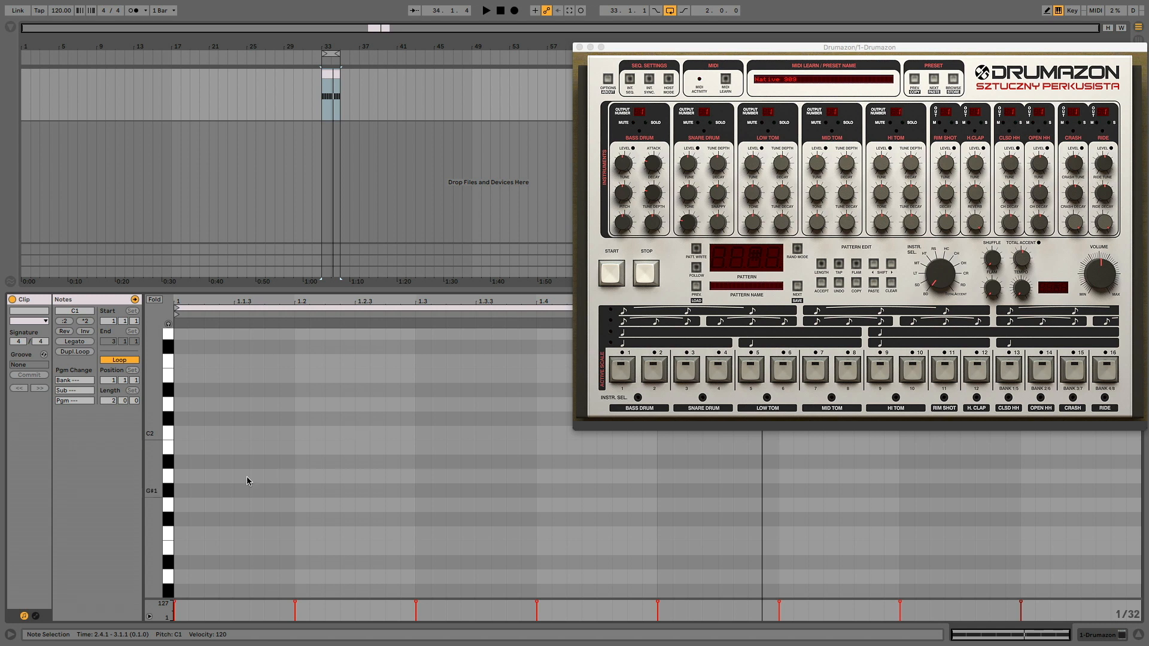
scroll(248, 482, "down", 2)
double_click(181, 432)
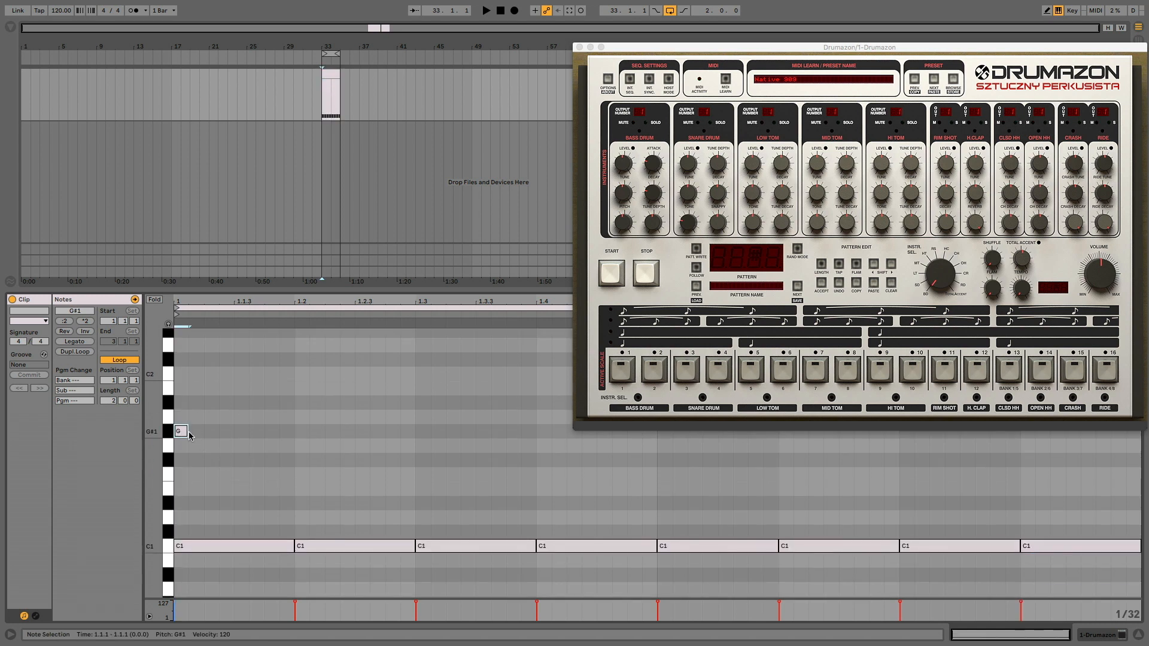
double_click(213, 433)
double_click(241, 403)
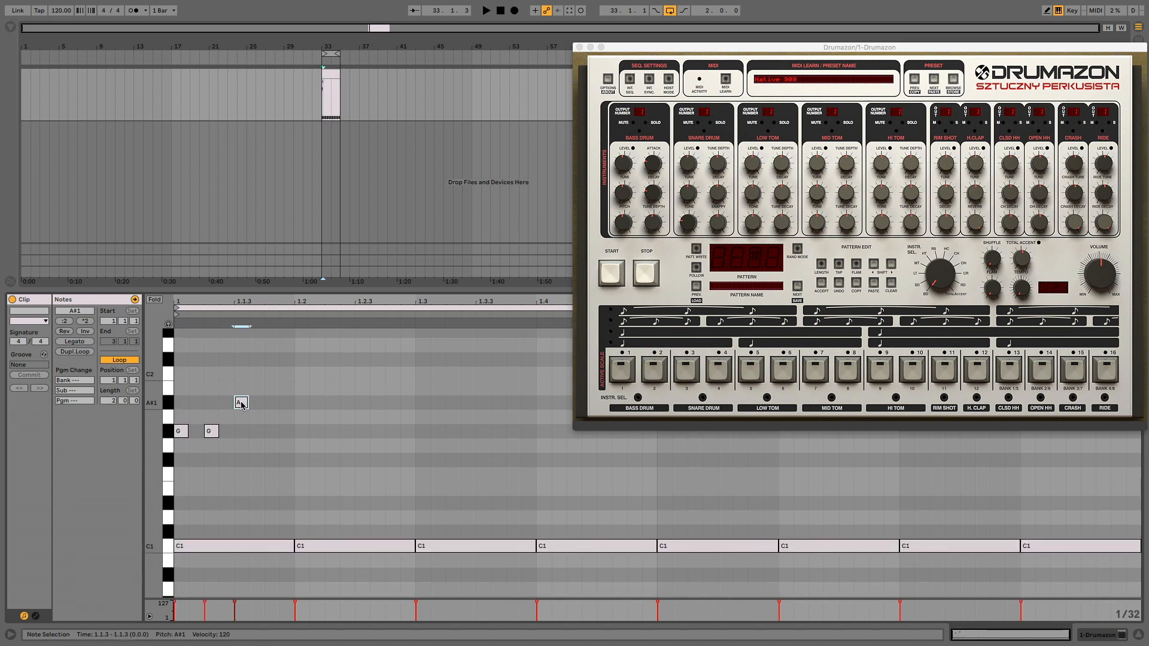
Duplicate the one-beat hi-hat pattern on every beat across both bars and play the loop.
left_click_drag(292, 385, 155, 457)
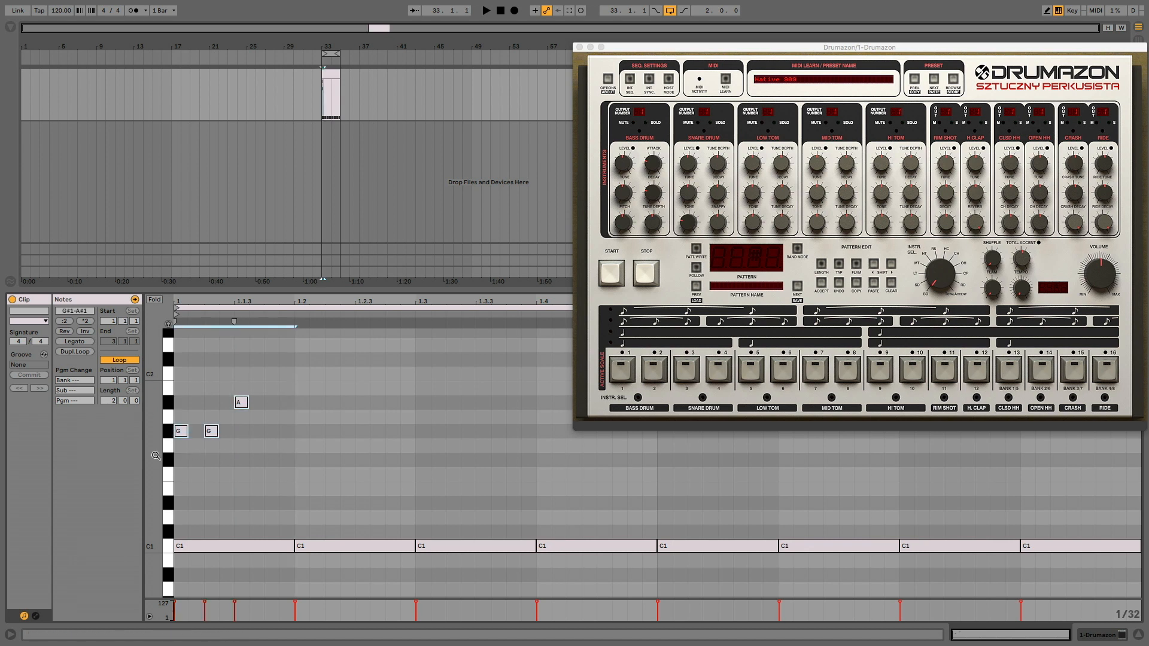
key("super+d")
key("super+d")
key("super+d")
key("super+d")
key("super+d")
key("super+d")
key("super+d")
key("space")
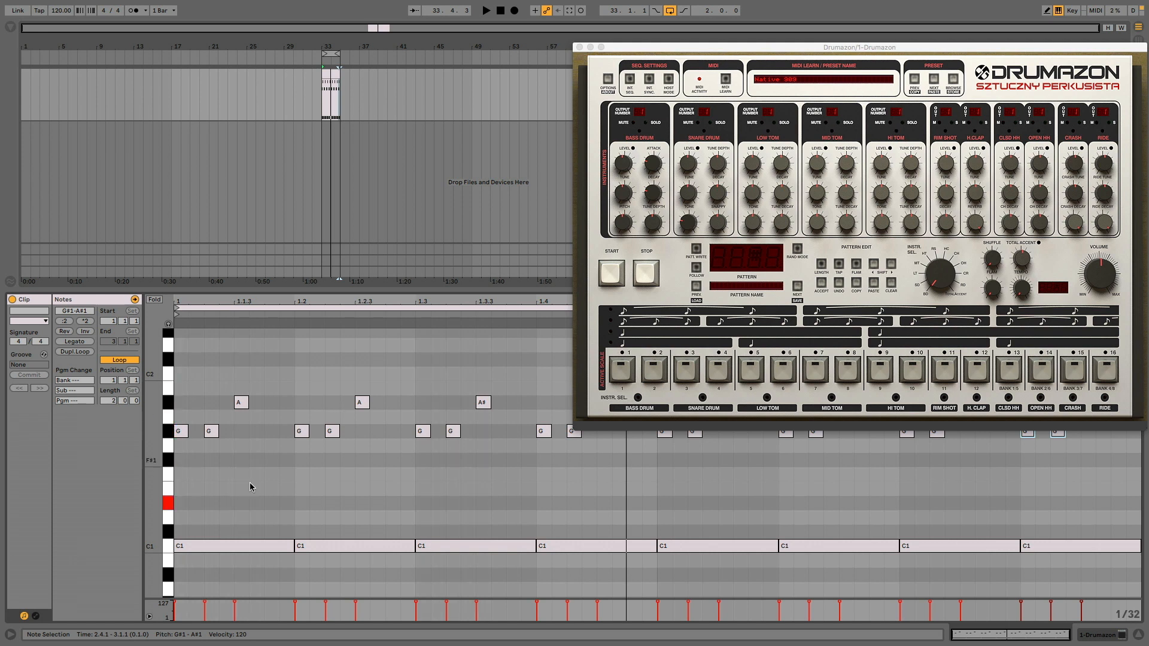
Draw a one-beat clap note on D#1 at beat 1.2, repeat it every two beats across both bars and play the loop.
double_click(302, 503)
left_click_drag(310, 503, 413, 503)
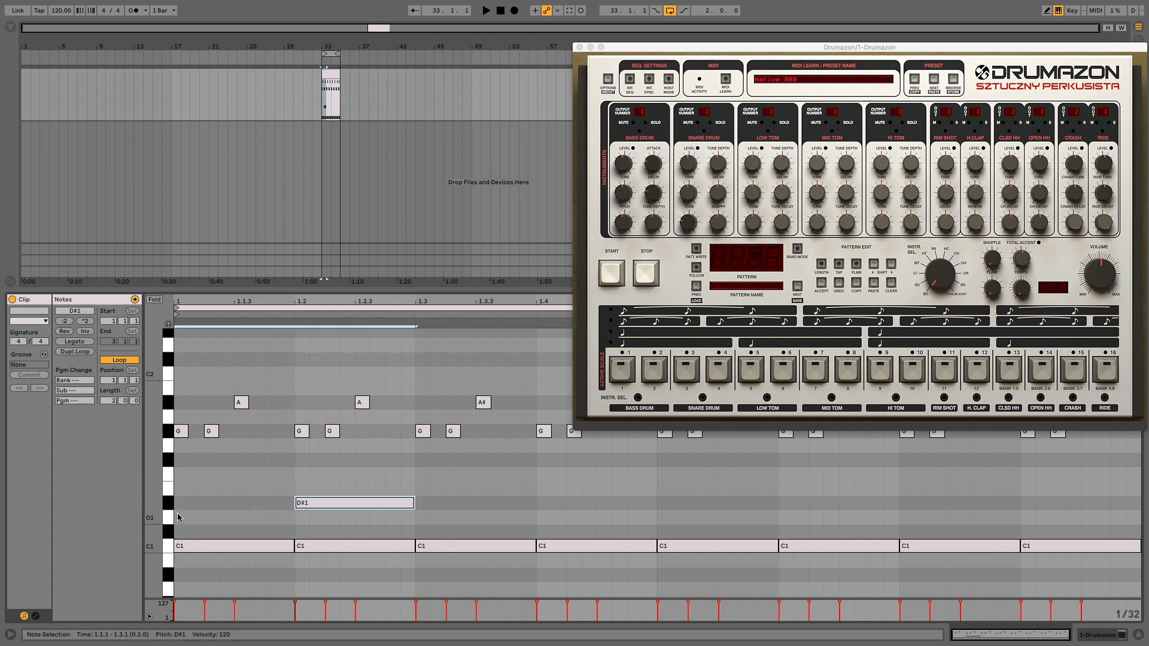
key("super+d")
key("super+d")
key("super+d")
key("space")
Draw a one-beat ride note on D#2 at the clip start and duplicate it on every beat across both bars.
scroll(265, 419, "up", 2)
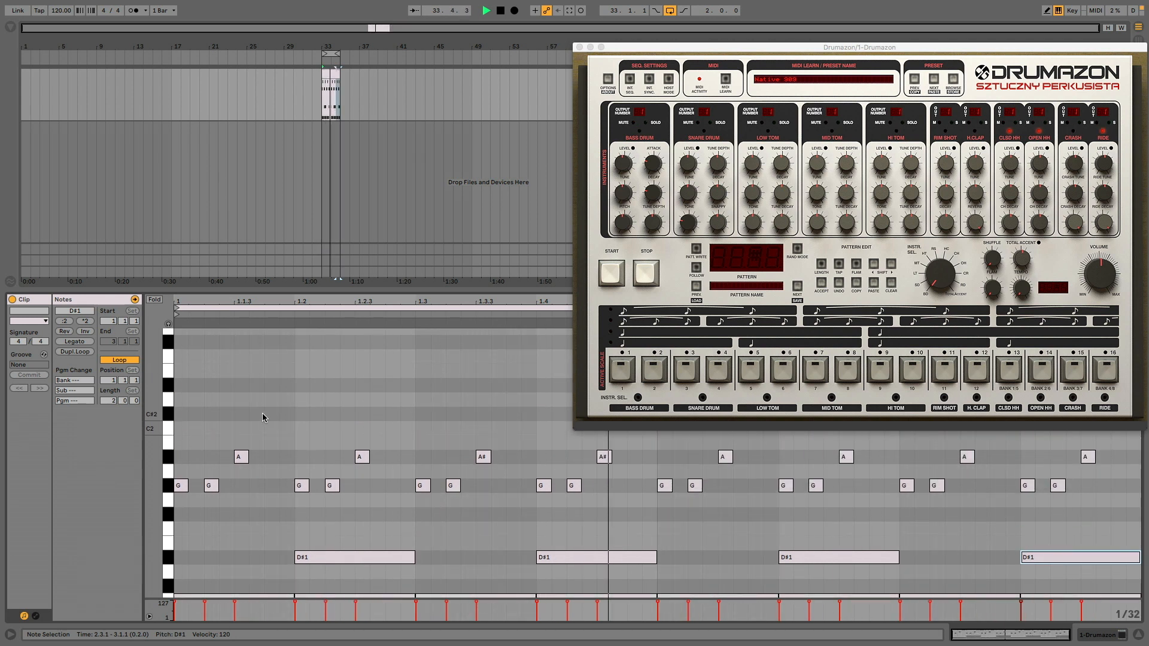
double_click(182, 388)
left_click_drag(185, 386, 290, 367)
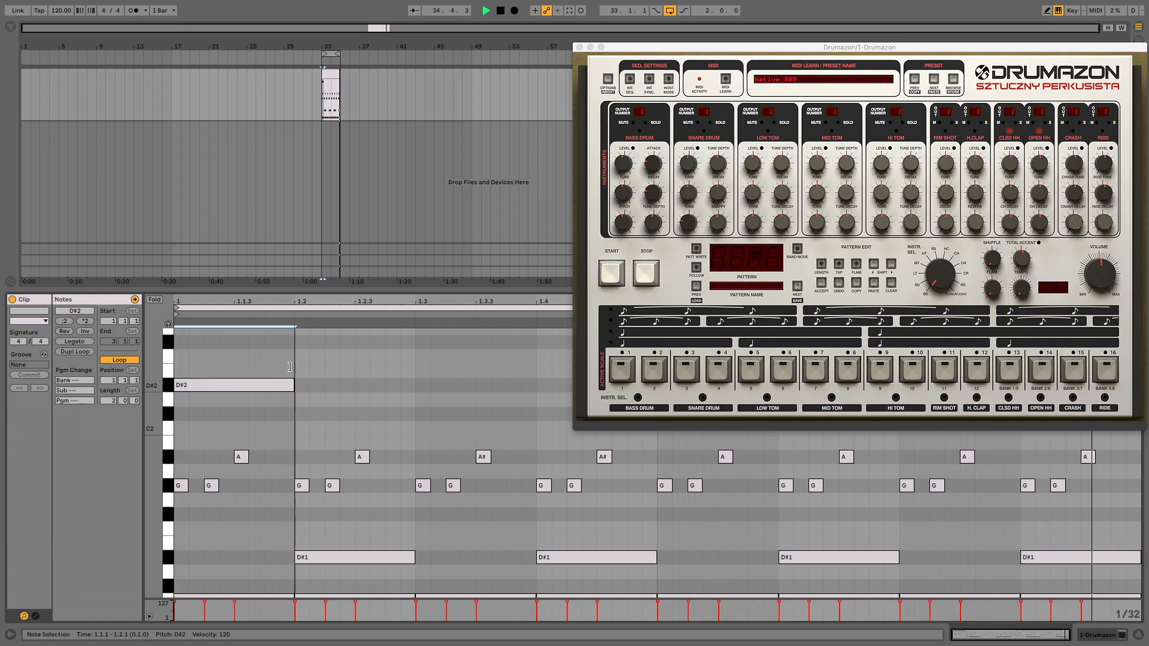
key("ctrl+d")
key("ctrl+d")
key("ctrl+d")
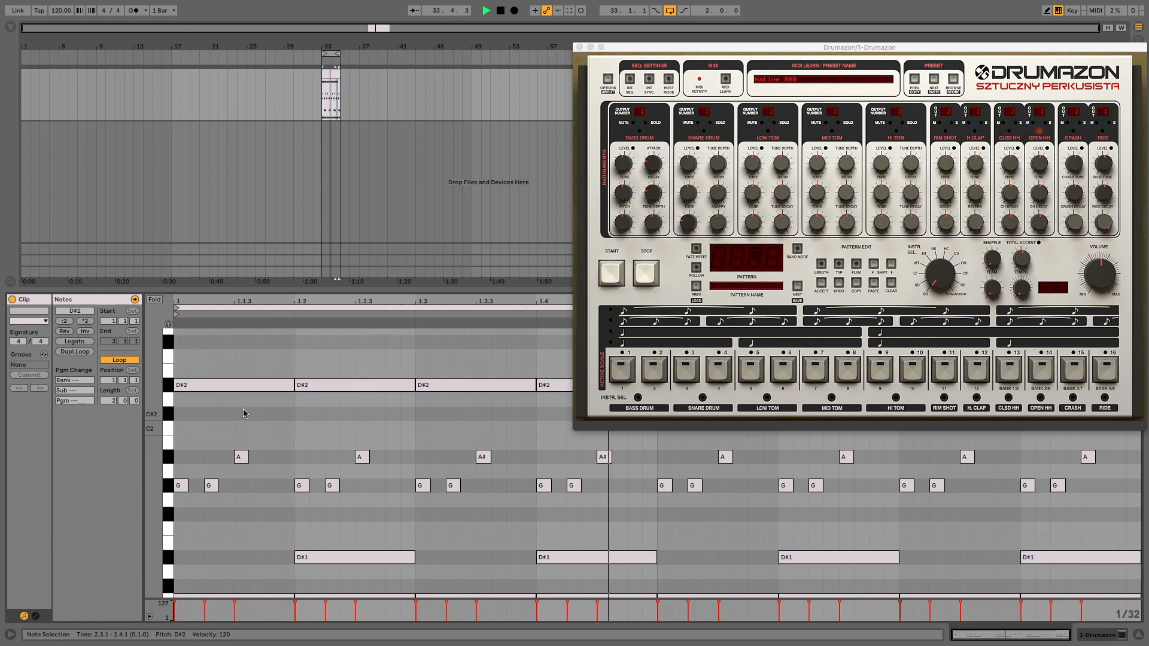
left_click_drag(799, 47, 448, 65)
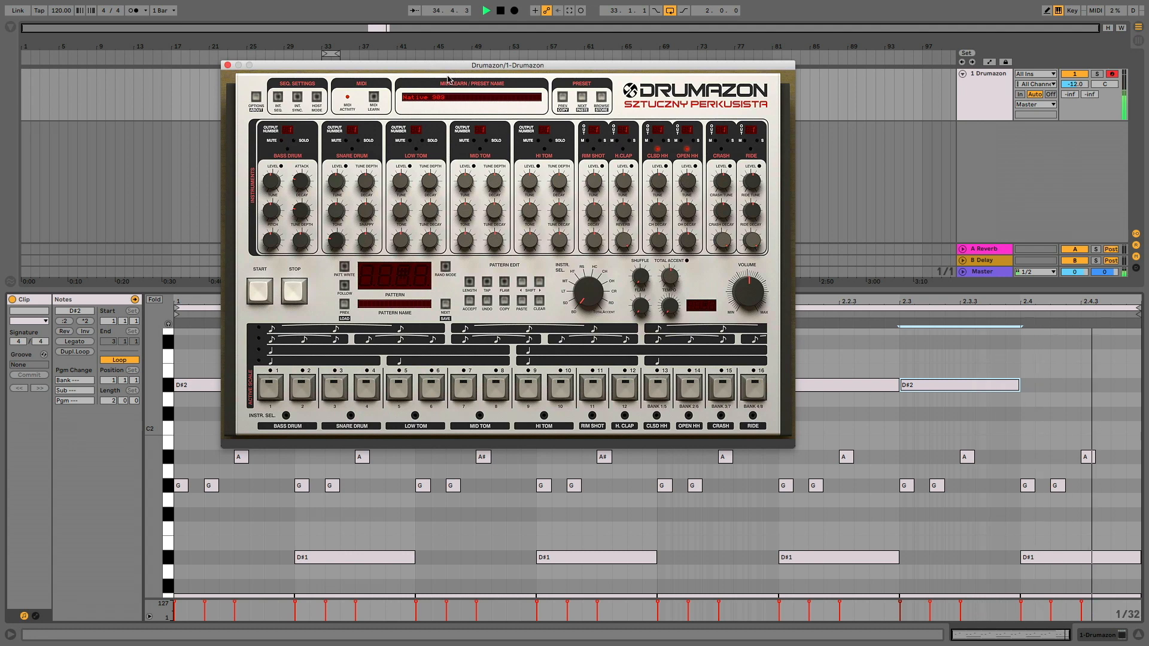
key("ctrl+d")
Shorten the first D#2 ride note to half a beat, duplicate it across both bars and play the loop.
left_click_drag(447, 77, 740, 109)
left_click_drag(292, 388, 233, 386)
key("ctrl+d")
key("ctrl+d")
key("ctrl+d")
key("ctrl+d")
key("ctrl+d")
key("ctrl+d")
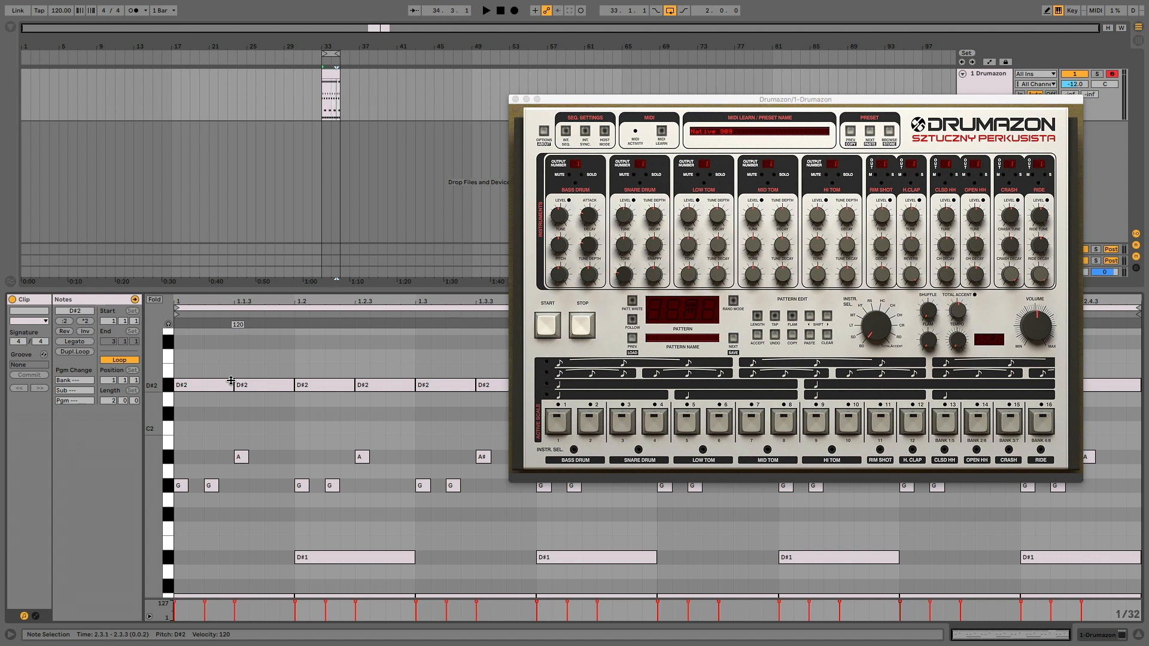
key("ctrl+d")
key("ctrl+d")
key("ctrl+d")
key("ctrl+d")
key("space")
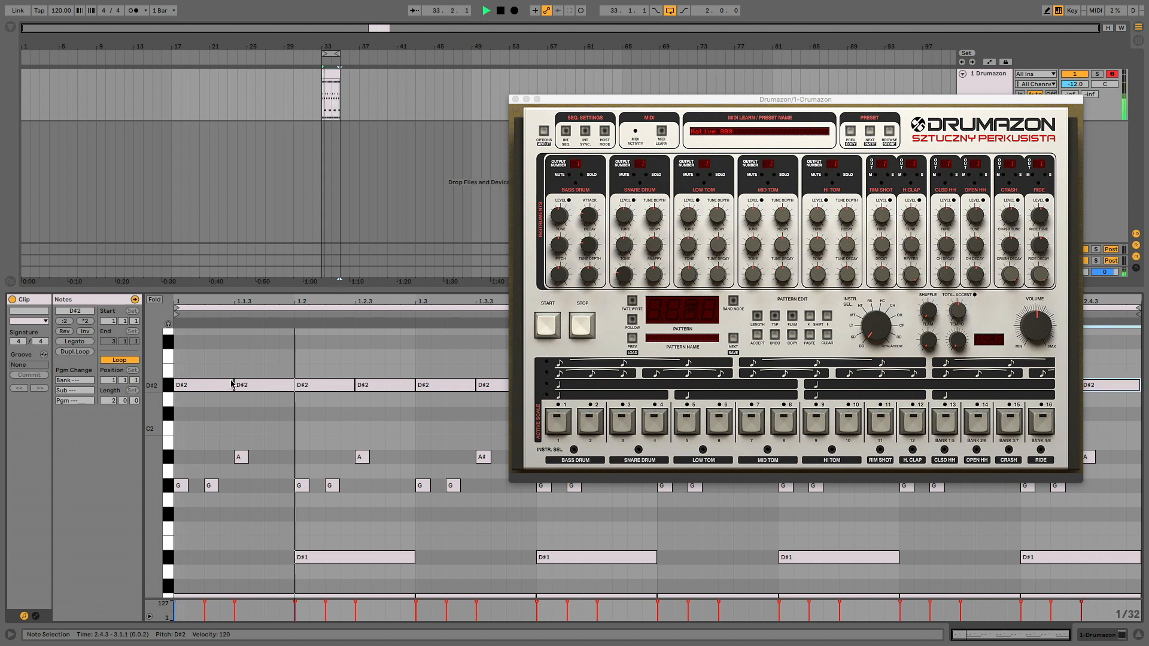
Raise the tempo to 135 BPM, set the bass drum's decay to 0.896 and adjust its tune depth.
left_click_drag(635, 100, 527, 55)
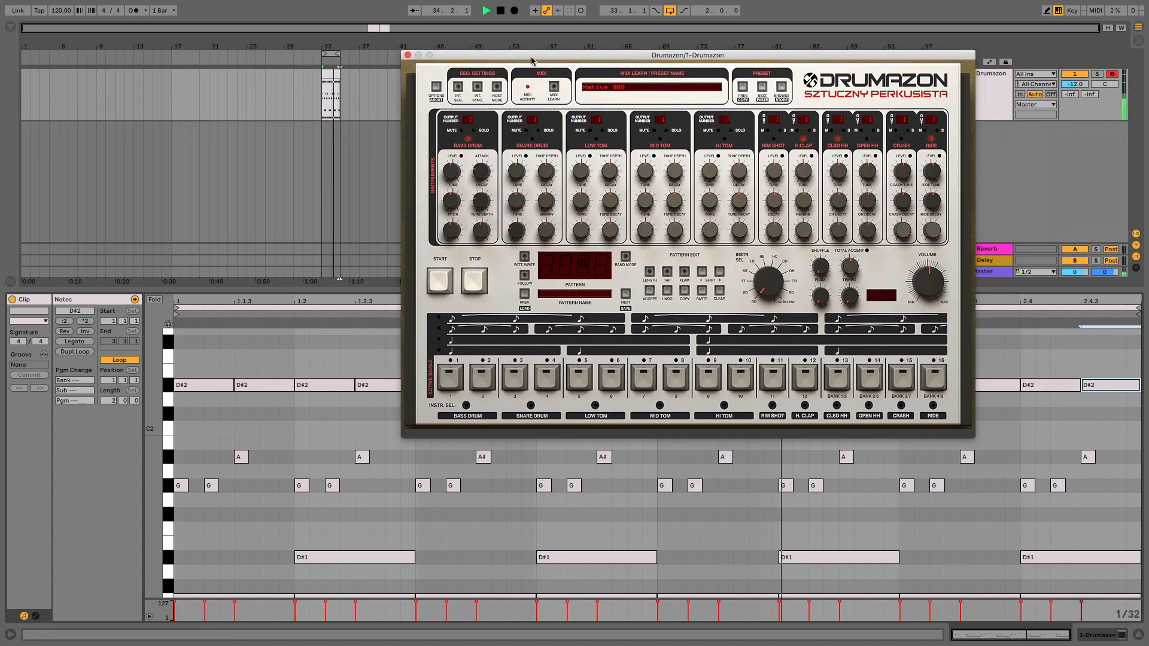
left_click_drag(62, 11, 61, 1)
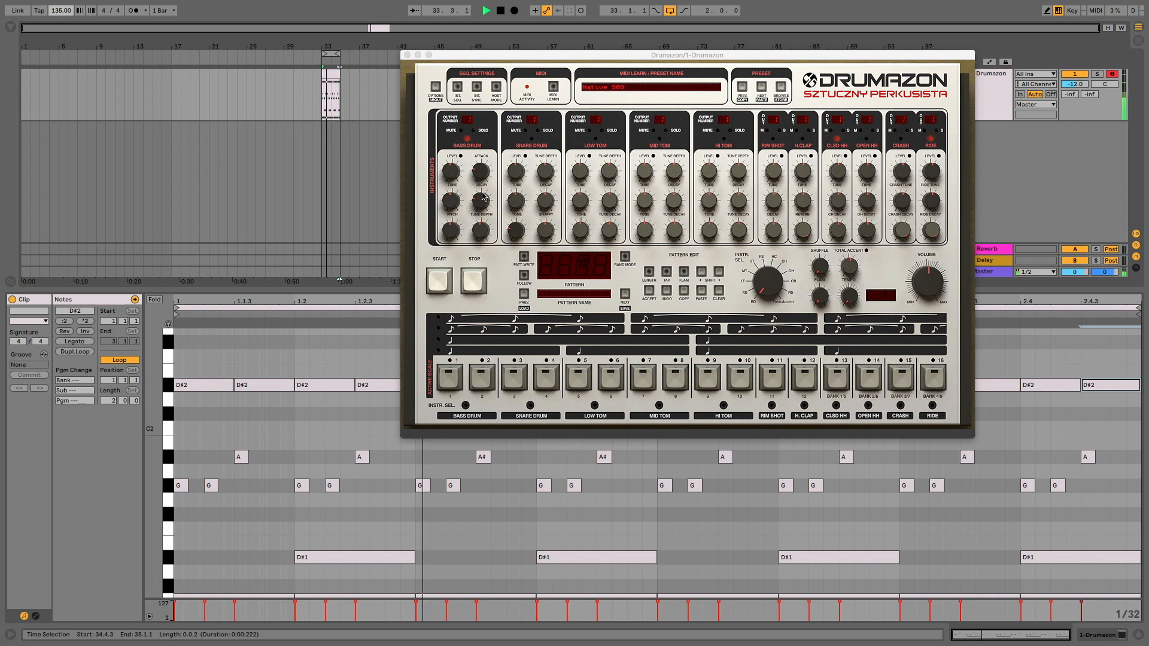
left_click_drag(480, 200, 480, 119)
left_click_drag(479, 204, 478, 194)
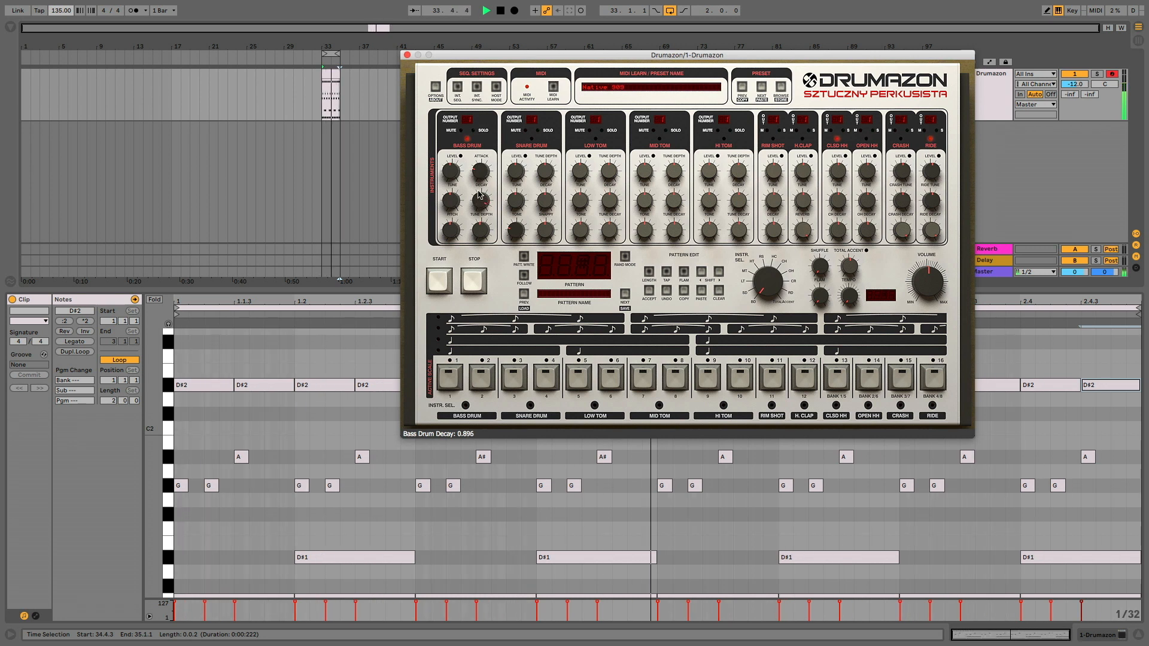
left_click_drag(452, 229, 445, 272)
left_click_drag(481, 231, 478, 123)
Set the ride decay to 0.219, turn down the open hi-hat setting and stop playback.
left_click_drag(931, 201, 943, 345)
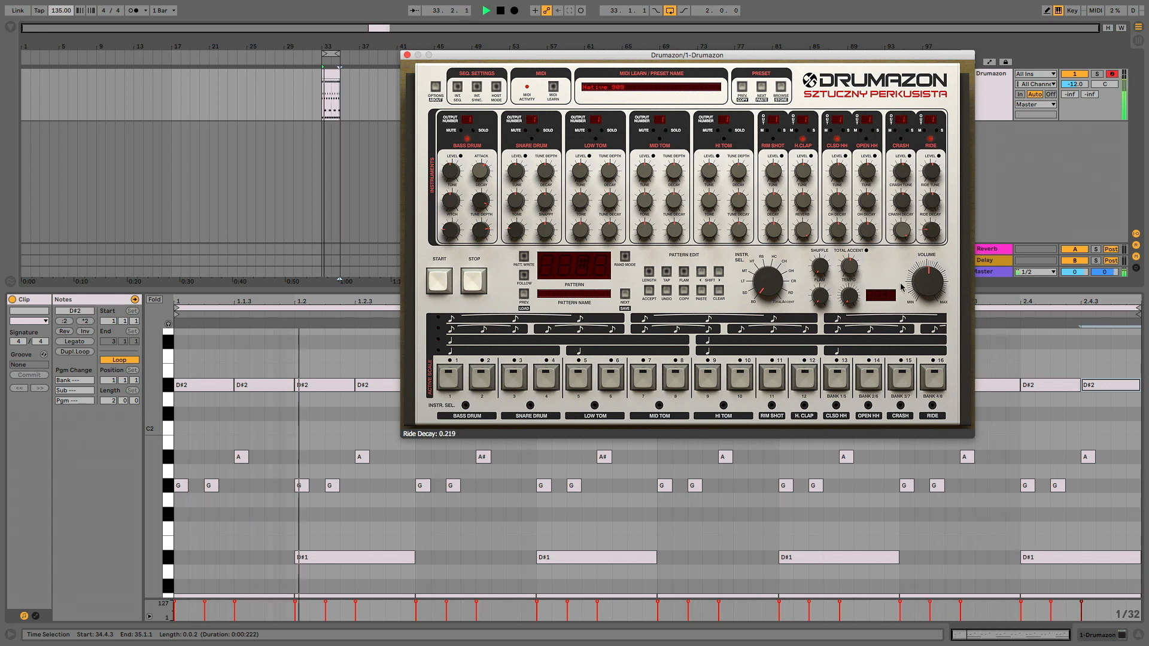
left_click_drag(871, 205, 868, 280)
key("space")
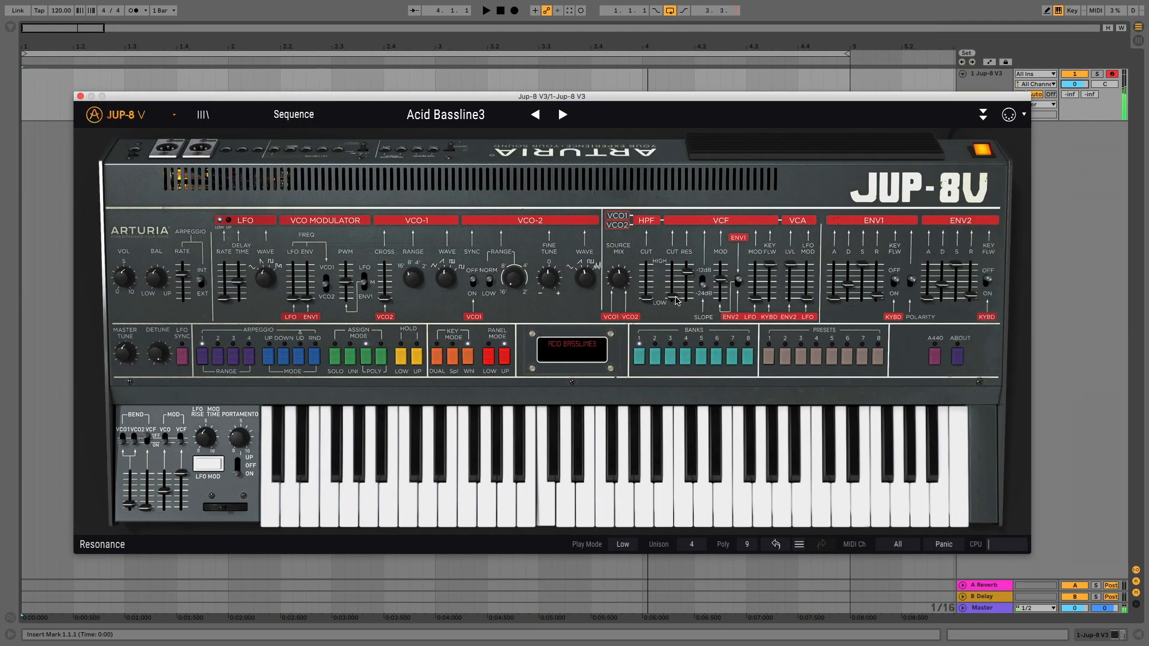
Set the Acid Bassline3 VCF cutoff to 46.98 Hz and Env 2 to 78 ms attack, 40 ms decay, 0.110 sustain and 265 ms release.
left_click_drag(673, 302, 673, 274)
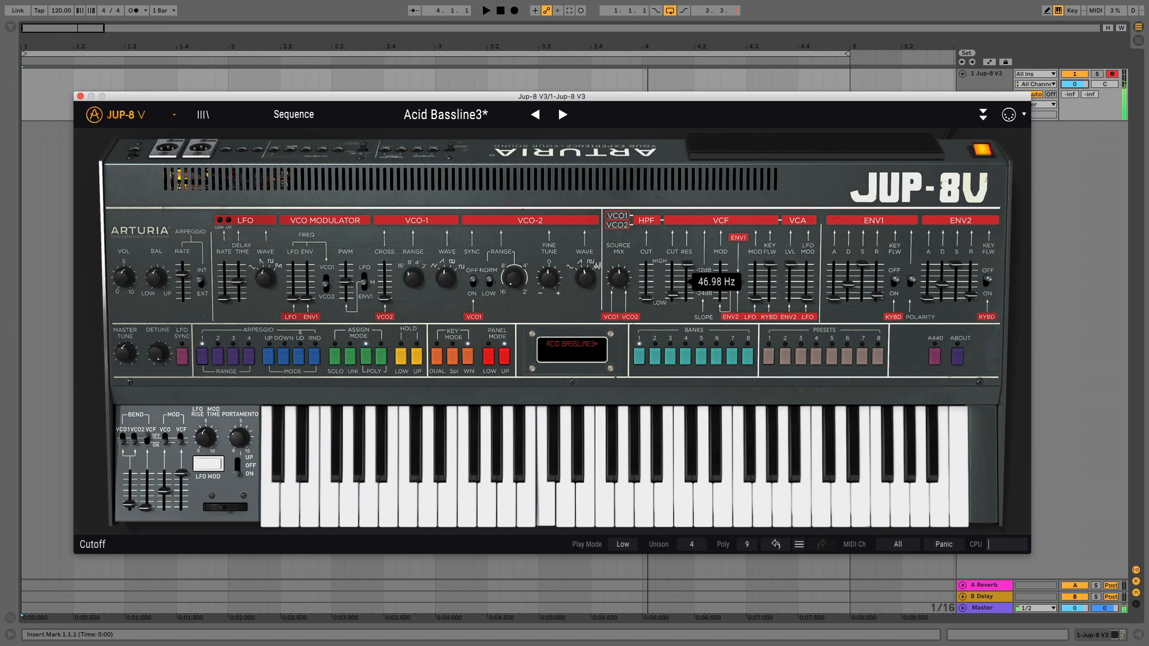
left_click_drag(956, 271, 956, 282)
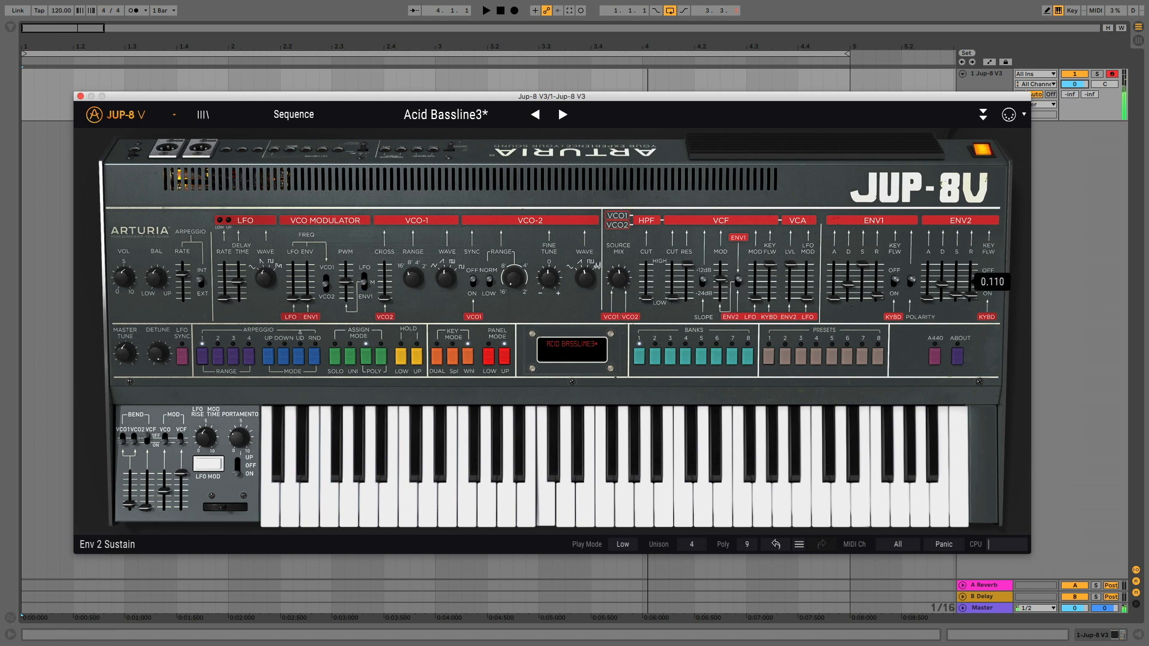
left_click_drag(942, 286, 946, 304)
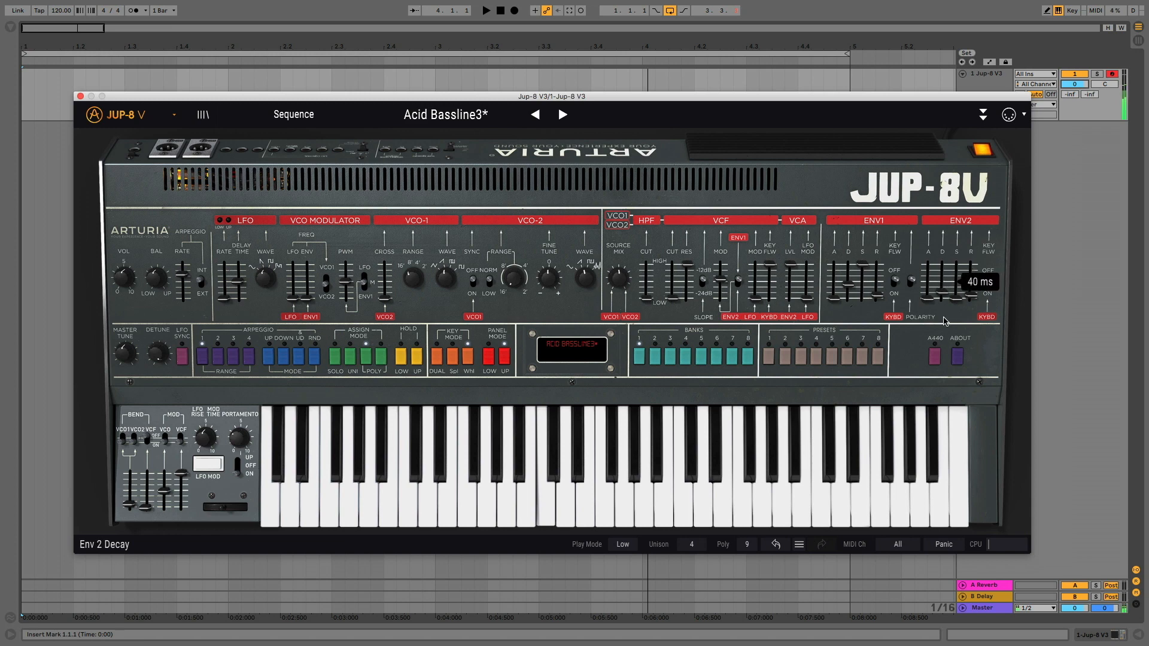
left_click_drag(971, 297, 970, 291)
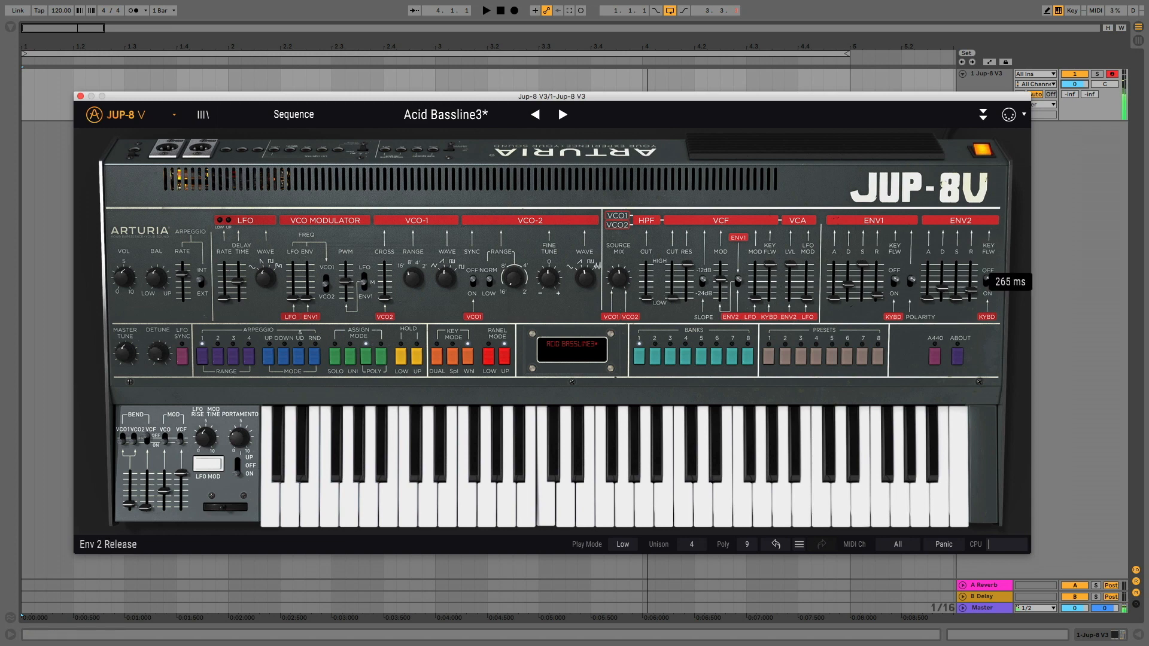
left_click_drag(877, 297, 877, 277)
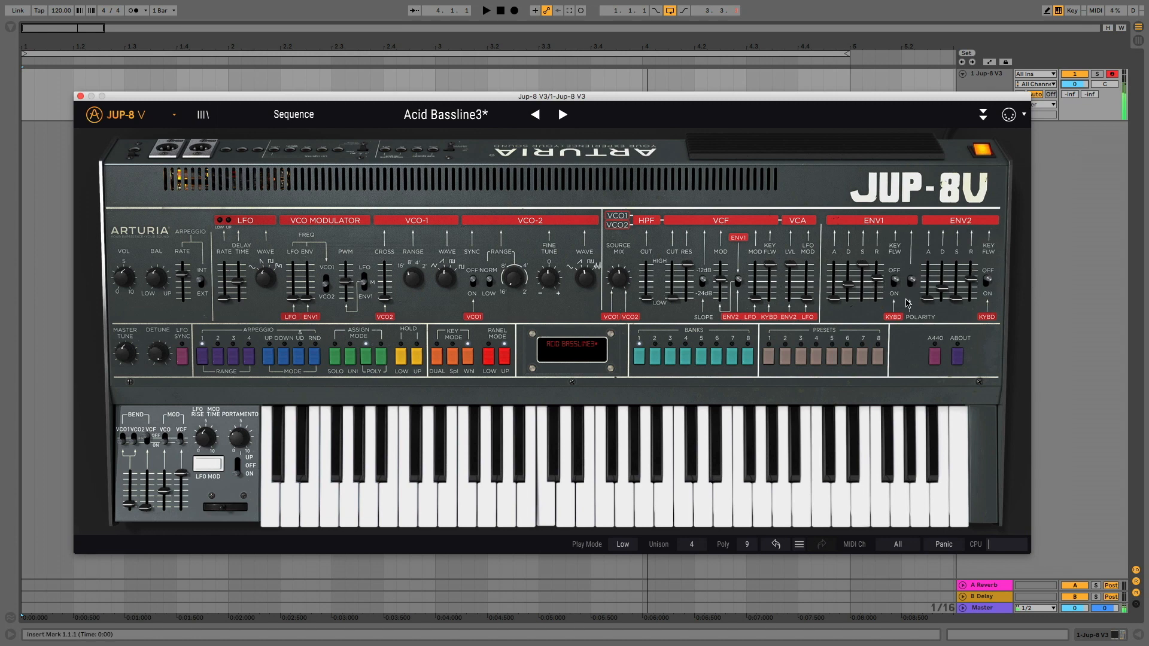
left_click_drag(933, 302, 933, 294)
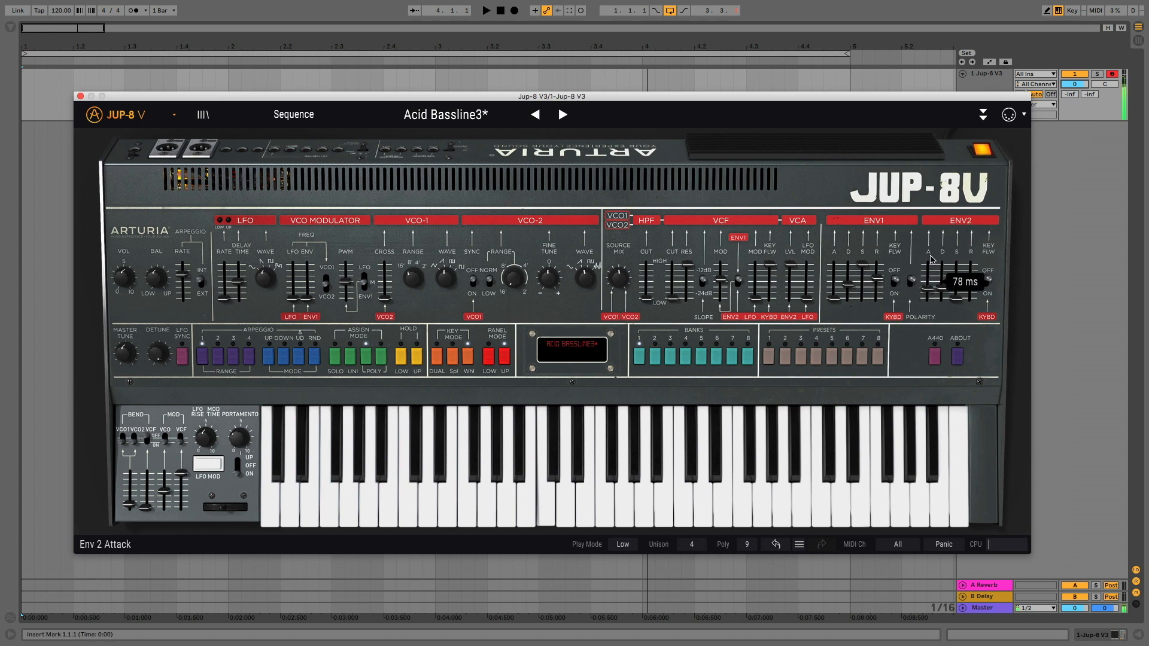
Raise the VCF cutoff above 233 Hz and adjust both oscillators' wave shapes and ranges.
left_click_drag(673, 298, 673, 289)
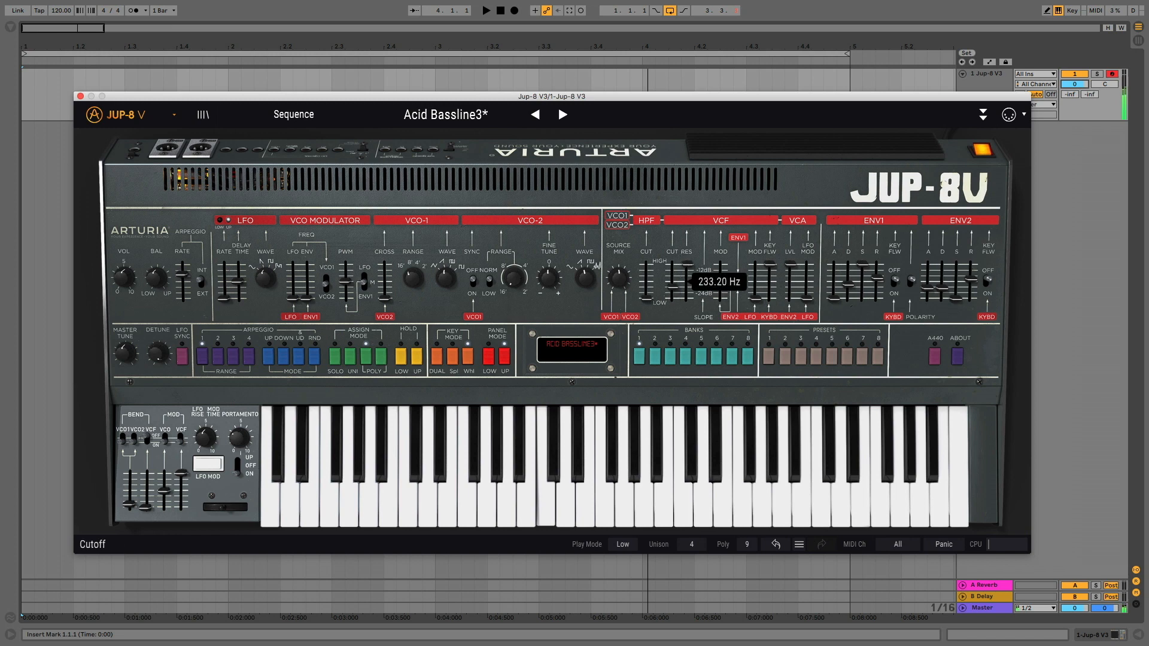
left_click_drag(672, 283, 672, 281)
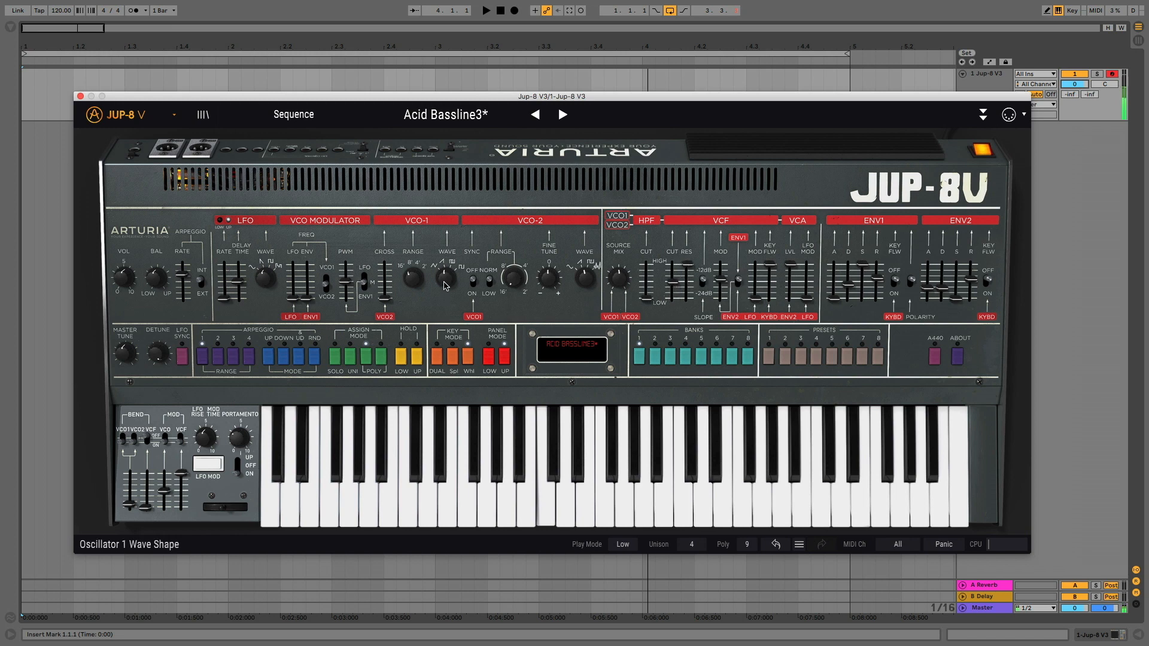
left_click_drag(445, 281, 445, 274)
left_click_drag(586, 281, 586, 279)
left_click_drag(513, 277, 513, 276)
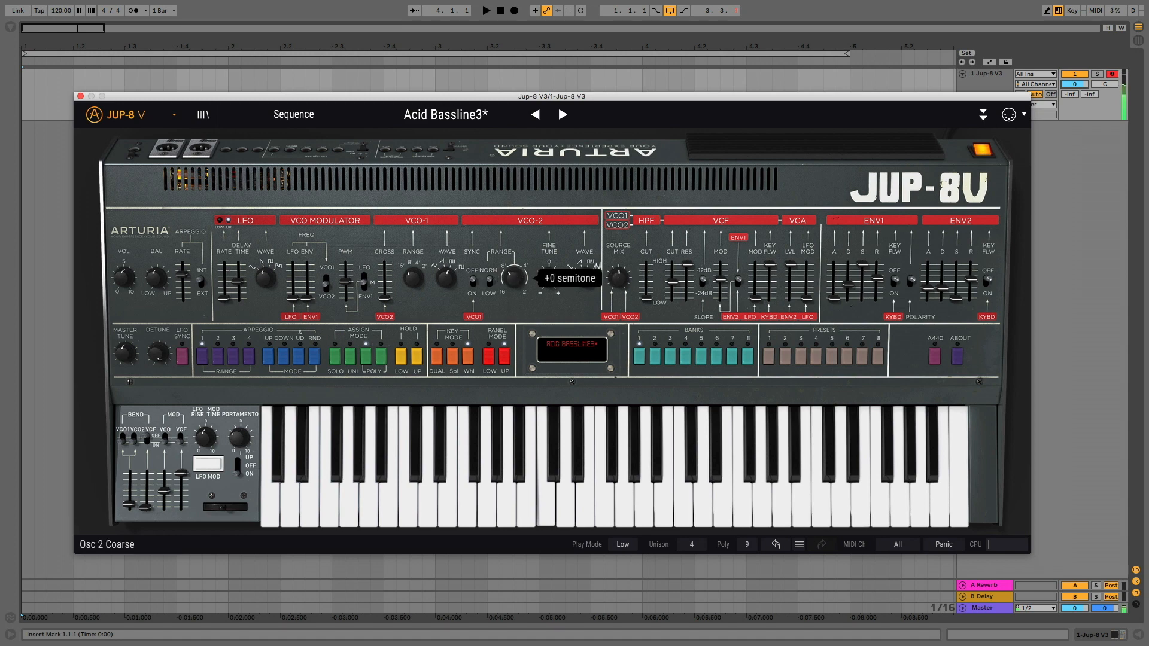
left_click_drag(509, 221, 509, 191)
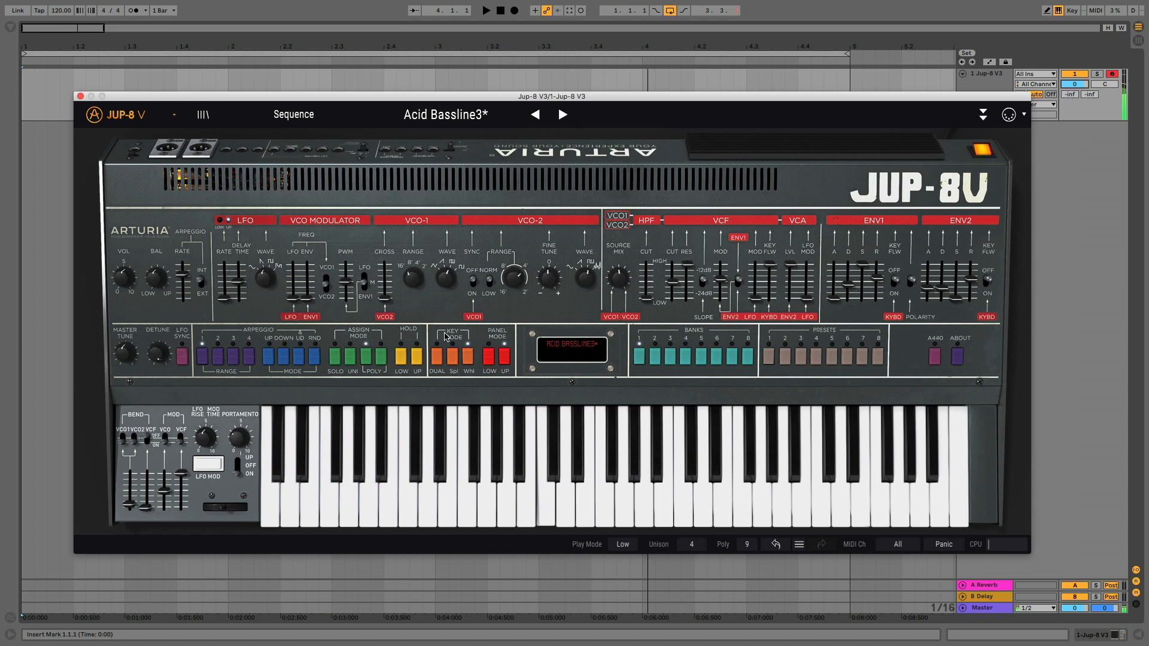
left_click_drag(413, 277, 417, 225)
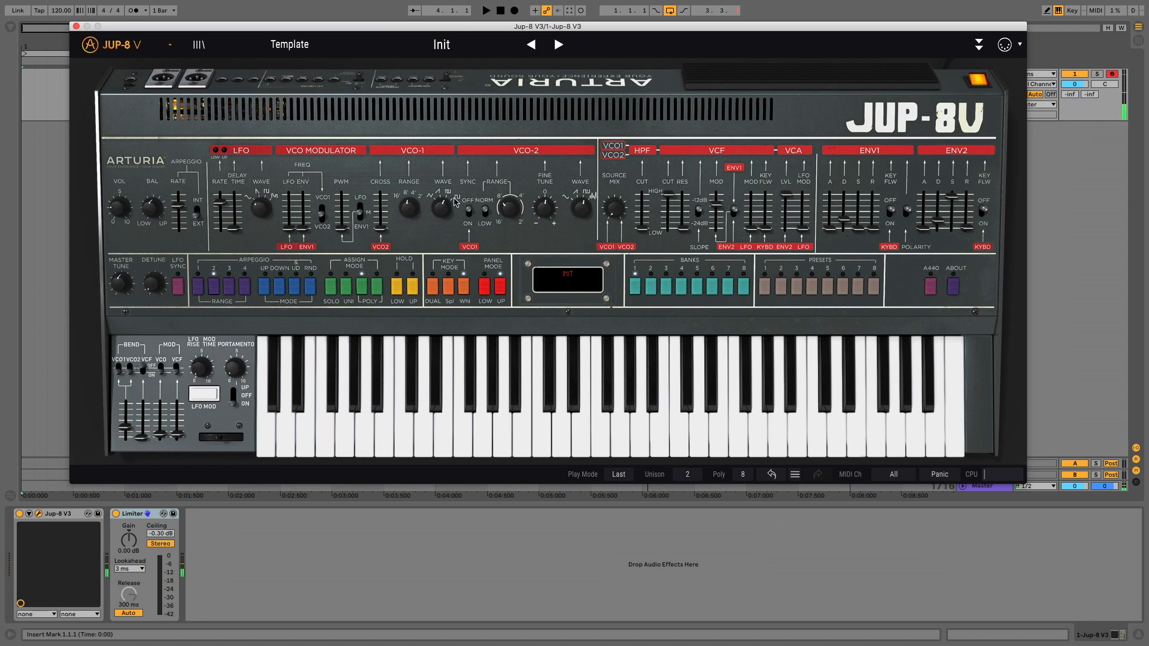
On the Init template, change the oscillator 1 wave shape and sweep the oscillator mixer between VCO1 and VCO2.
mouse_move(445, 208)
left_click_drag(441, 203, 441, 207)
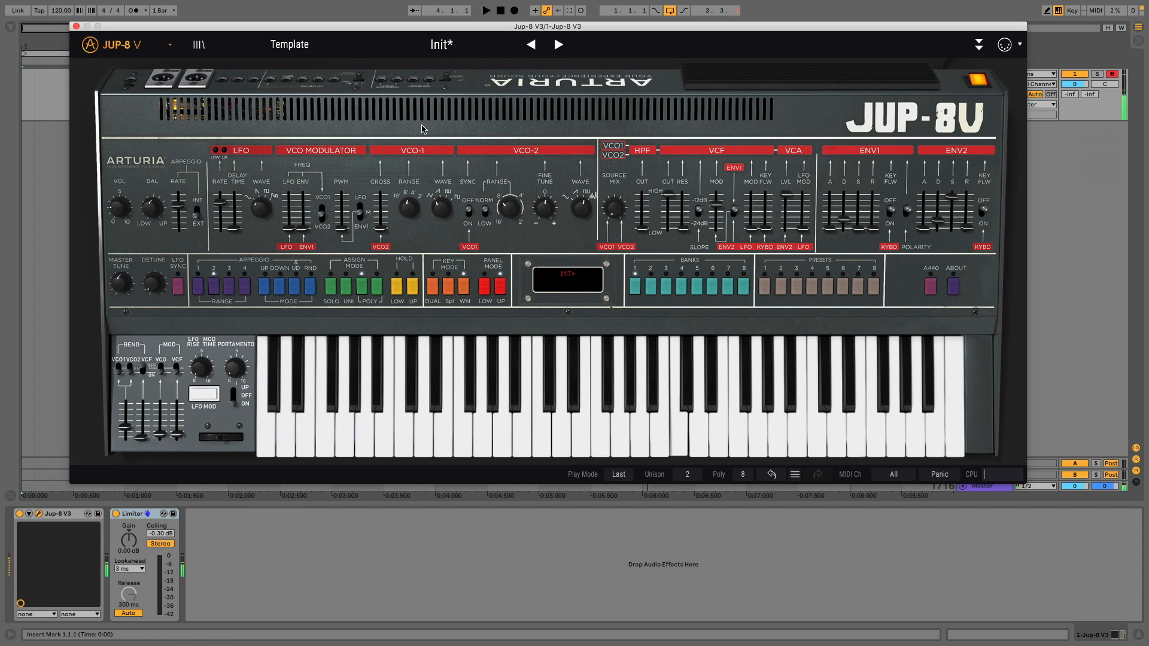
mouse_move(615, 212)
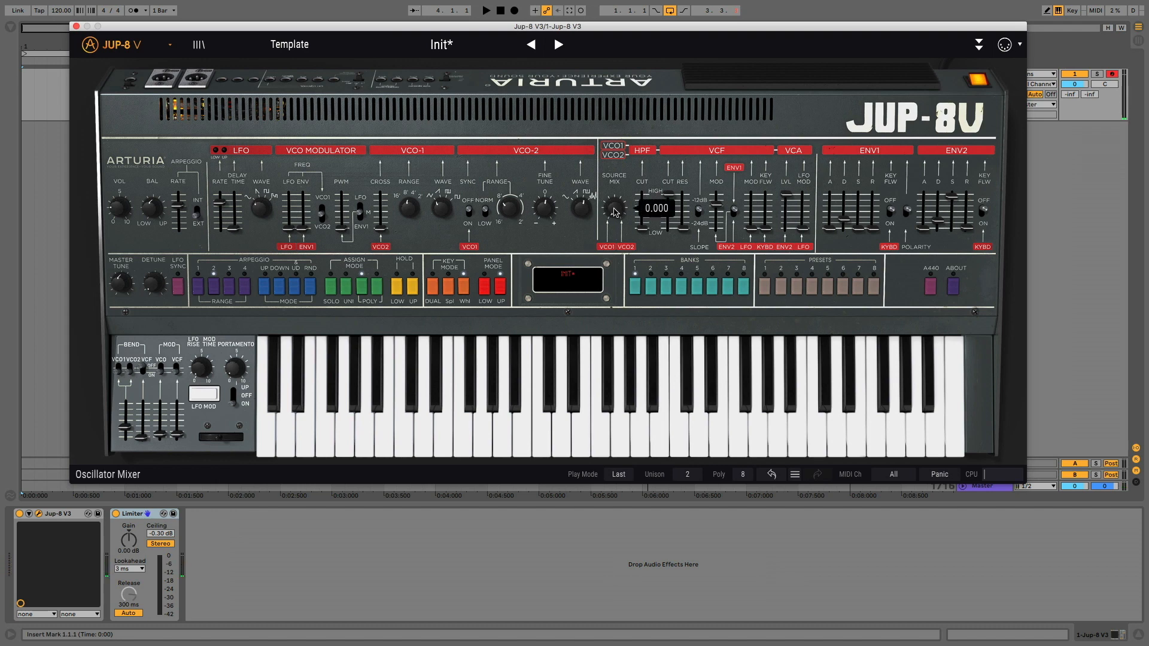
left_click_drag(615, 212, 609, 78)
left_click_drag(603, 18, 607, 187)
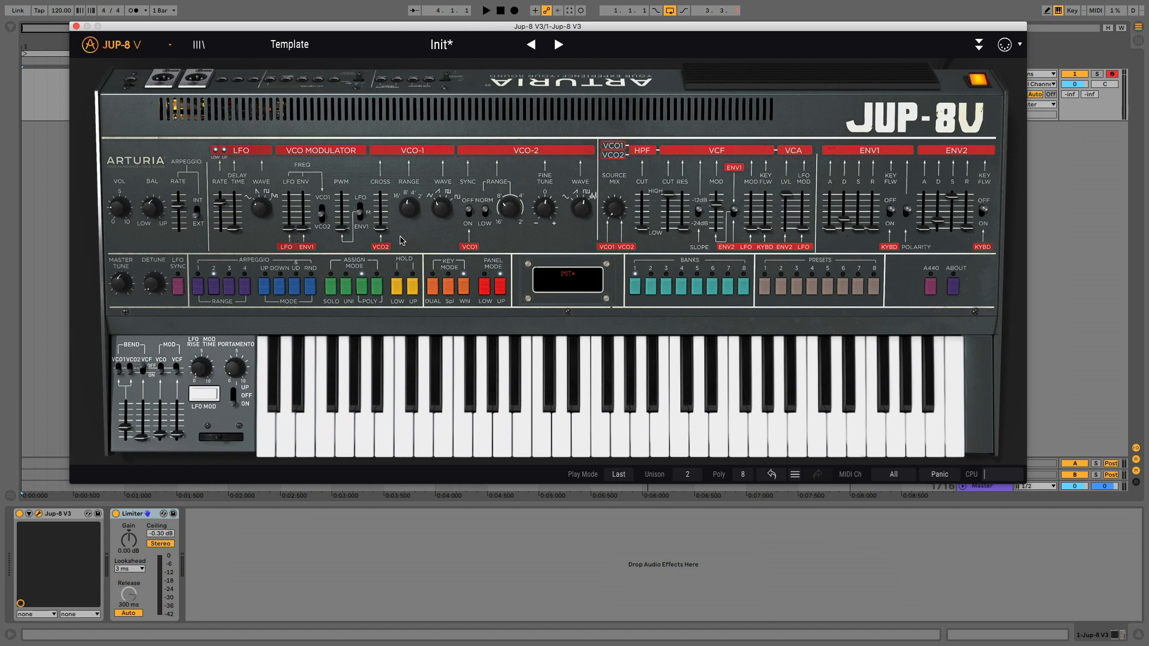
Lower the Jup-8 V3 track's volume to -9.9 and raise the oscillator cross-modulation to 1.000.
mouse_move(382, 230)
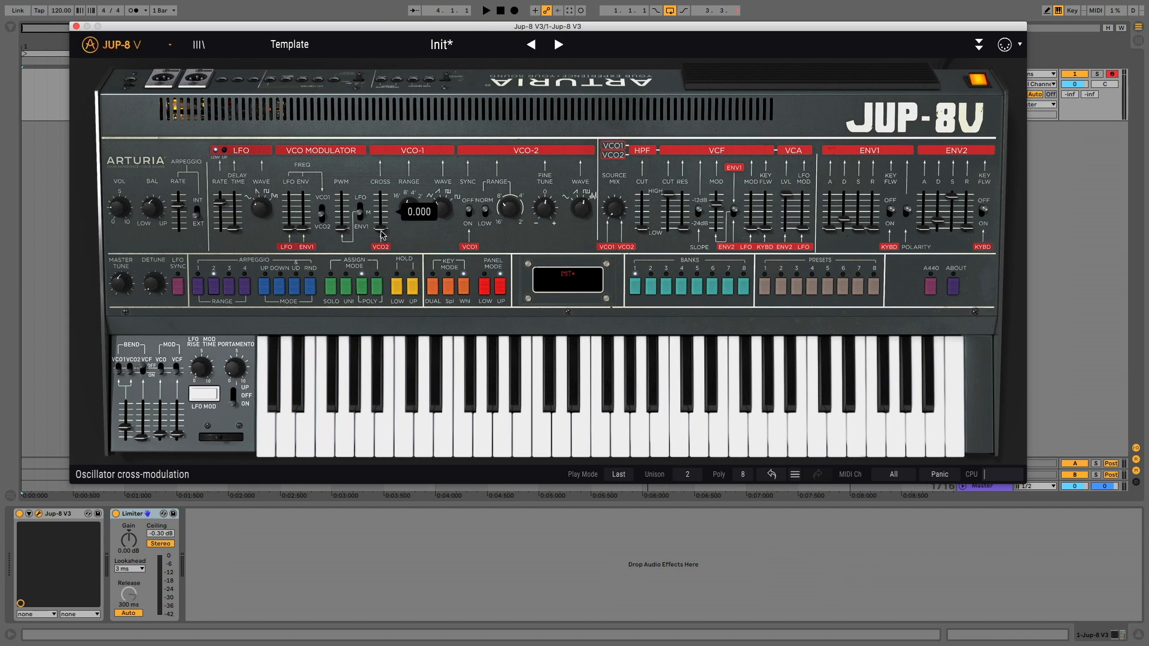
left_click_drag(382, 232, 382, 195)
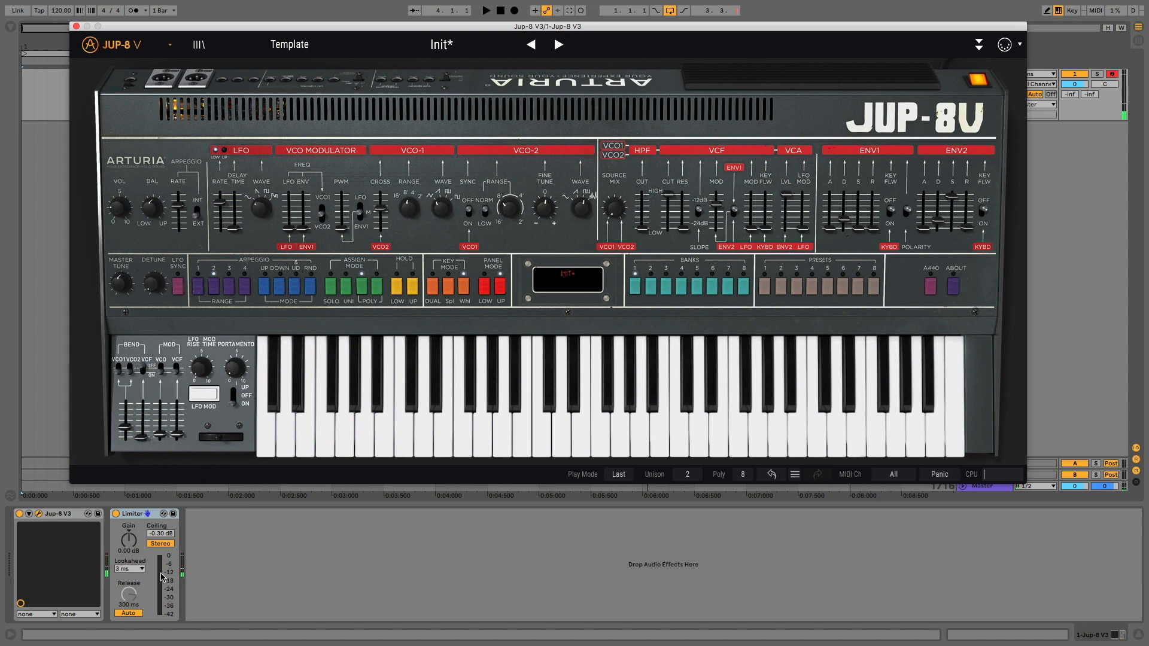
mouse_move(382, 208)
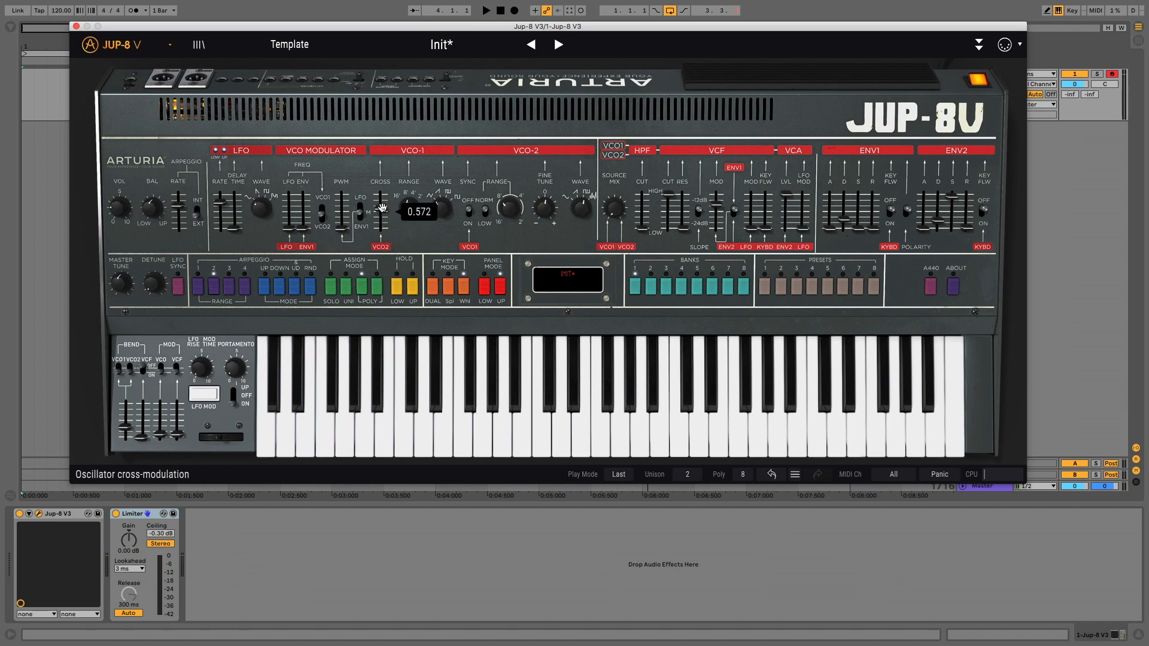
left_click_drag(1075, 83, 1075, 104)
mouse_move(384, 213)
left_click_drag(384, 212, 382, 198)
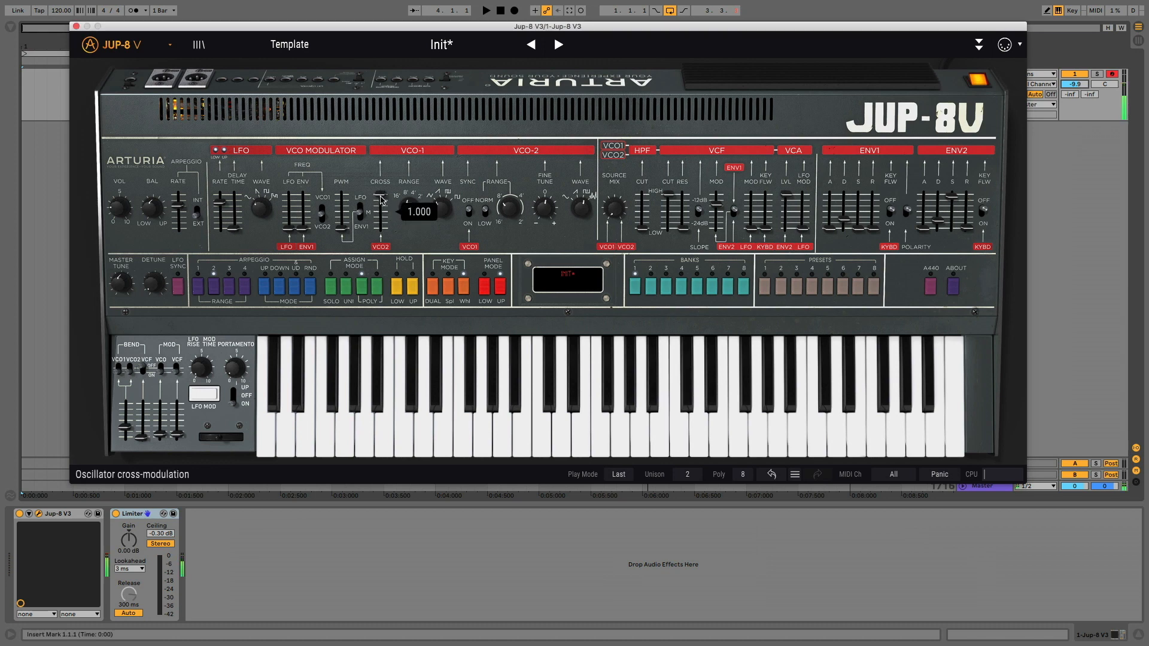
Shift the computer keyboard's octave to C5–D6 and play notes to audition the cross-modulated sound.
key("x")
key("a")
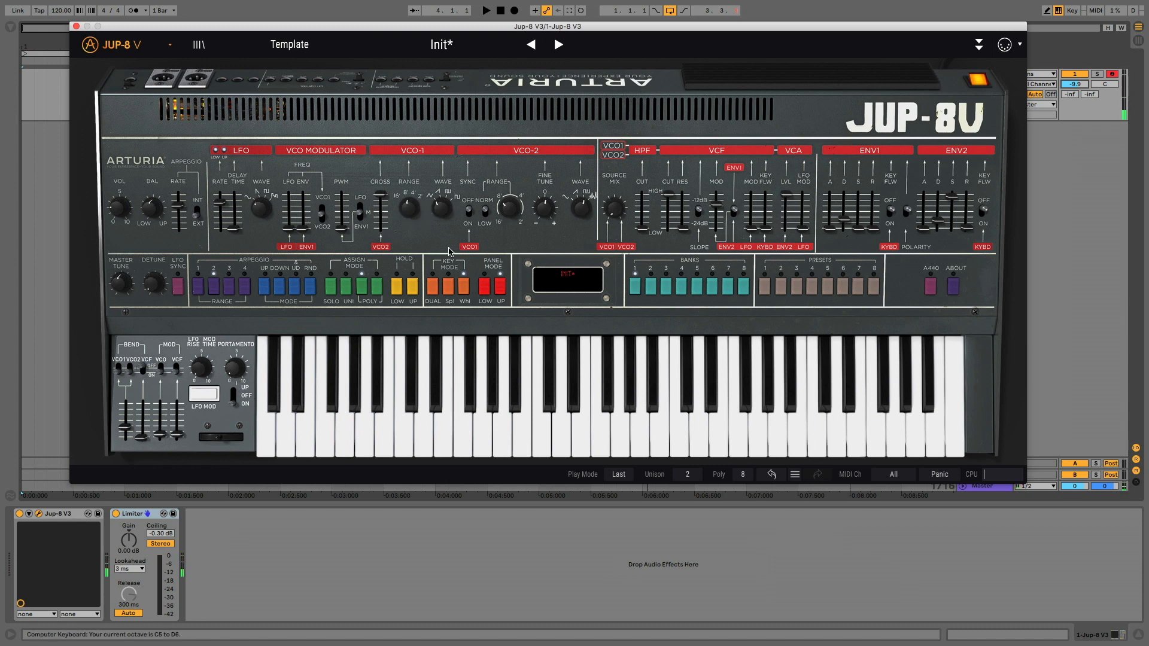
key("a")
key("e")
key("f")
key("y")
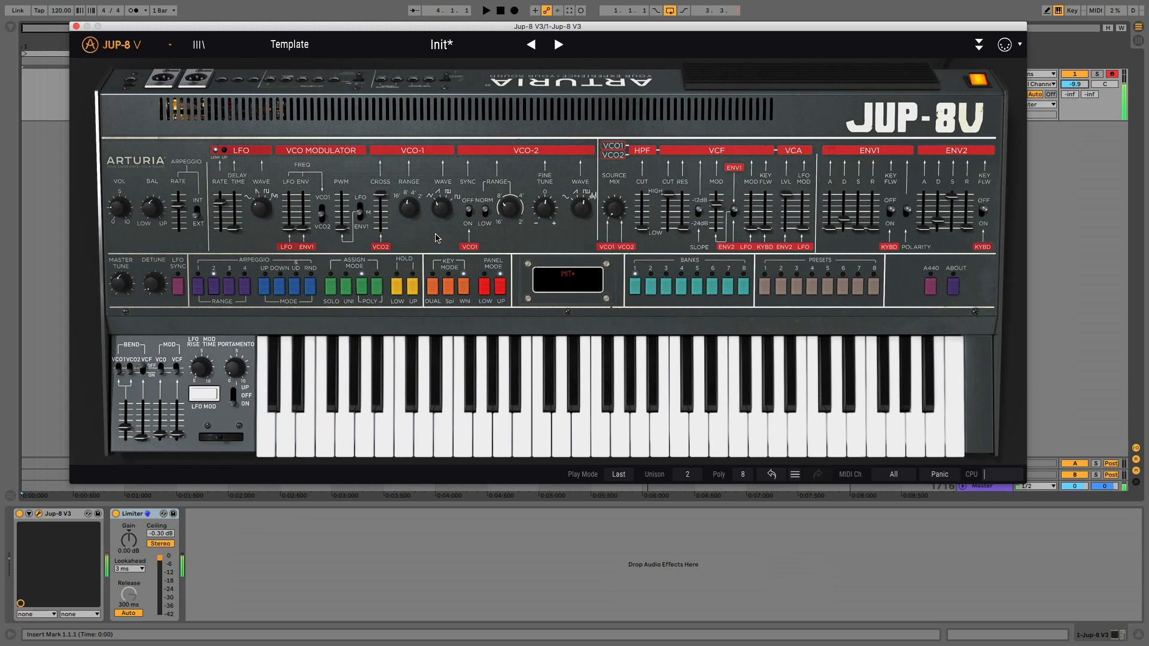
key("j")
key("h")
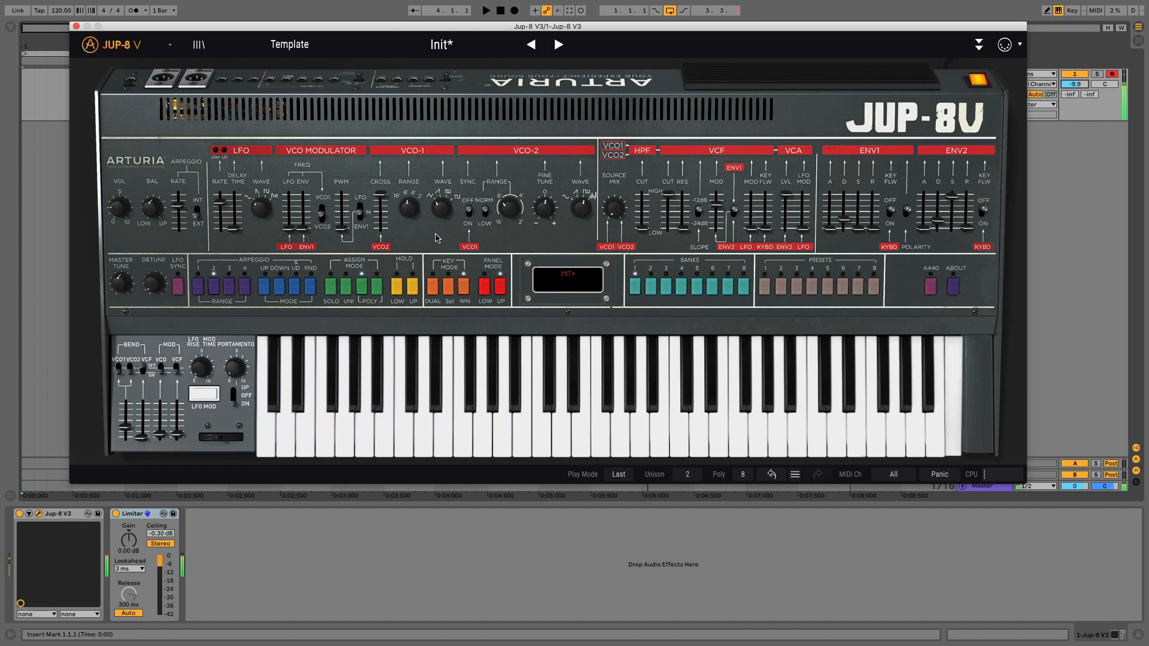
key("a")
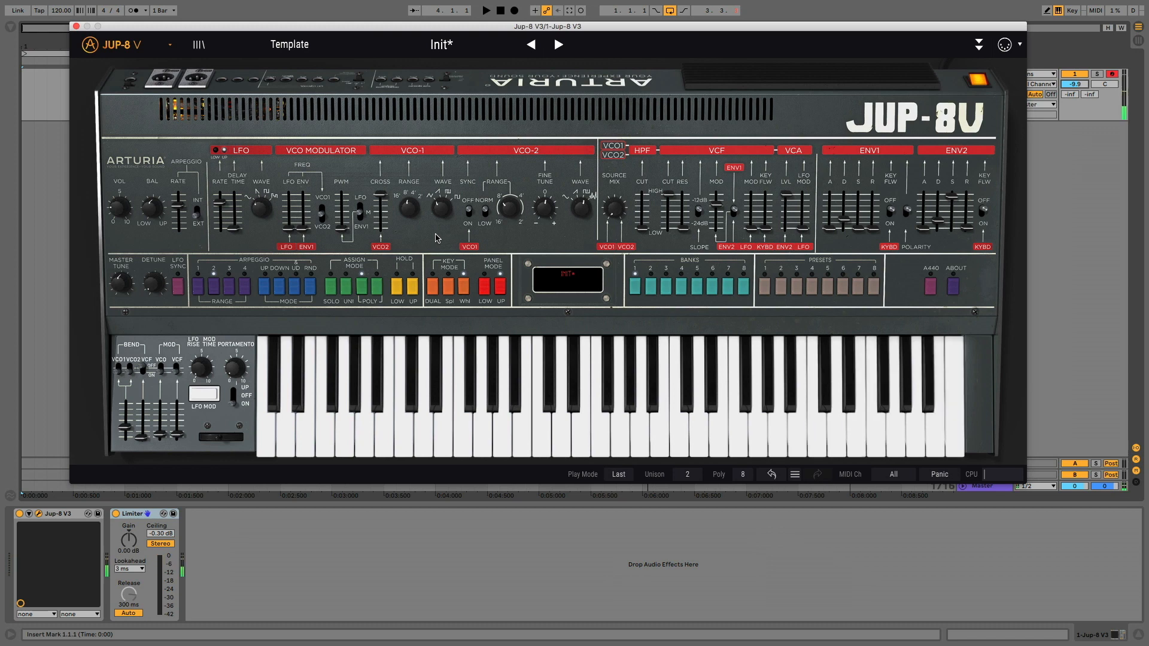
Play notes in higher and lower keyboard octaves to audition the sound with Unison at 2.
key("x")
key("a")
key("z")
key("z")
key("a")
key("k")
key("f")
Set Unison to 4 voices and audition the sound with notes in the C5–D6 keyboard octave.
left_click(687, 475)
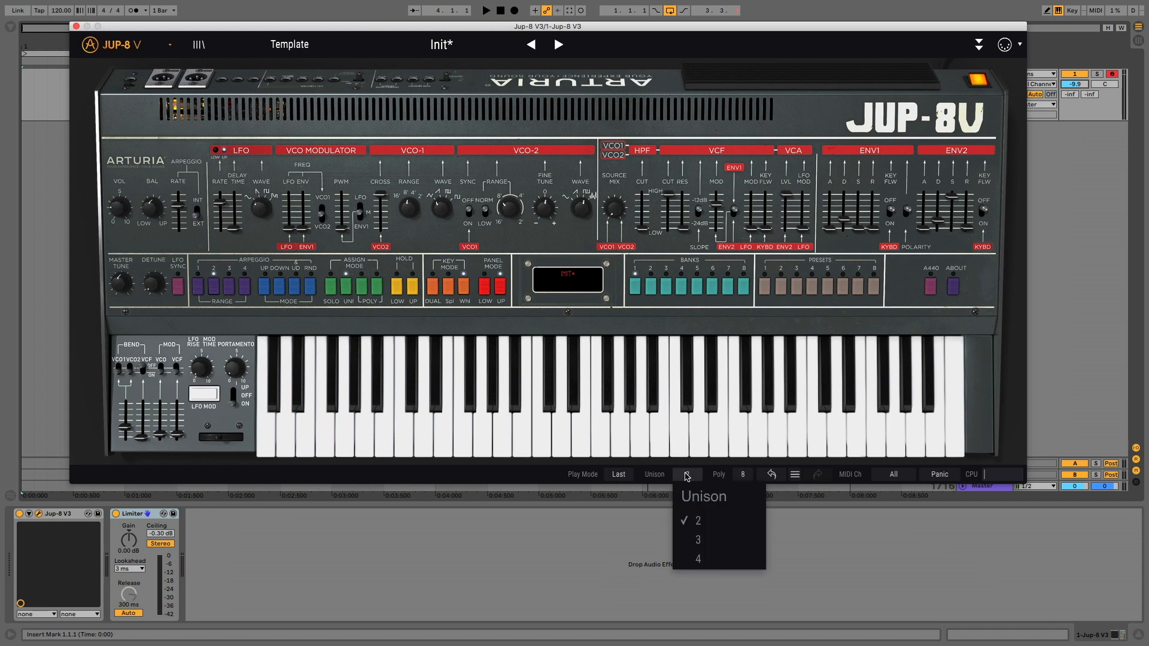
left_click(697, 558)
key("a")
key("x")
key("a")
key("y")
key("k")
key("e")
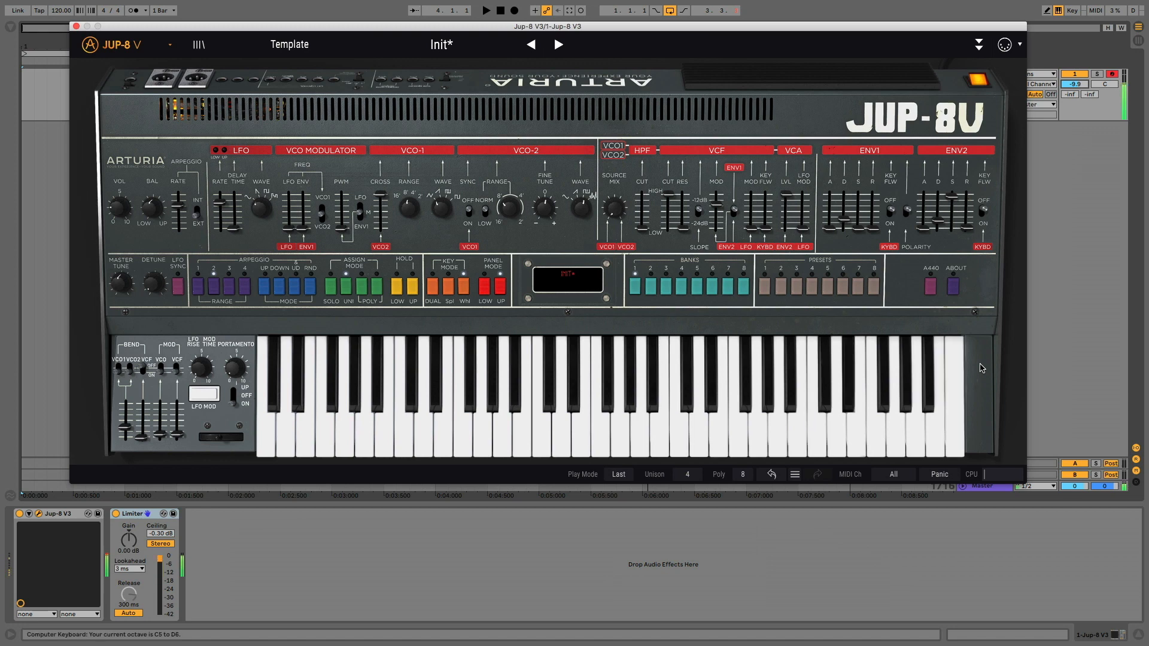
key("f")
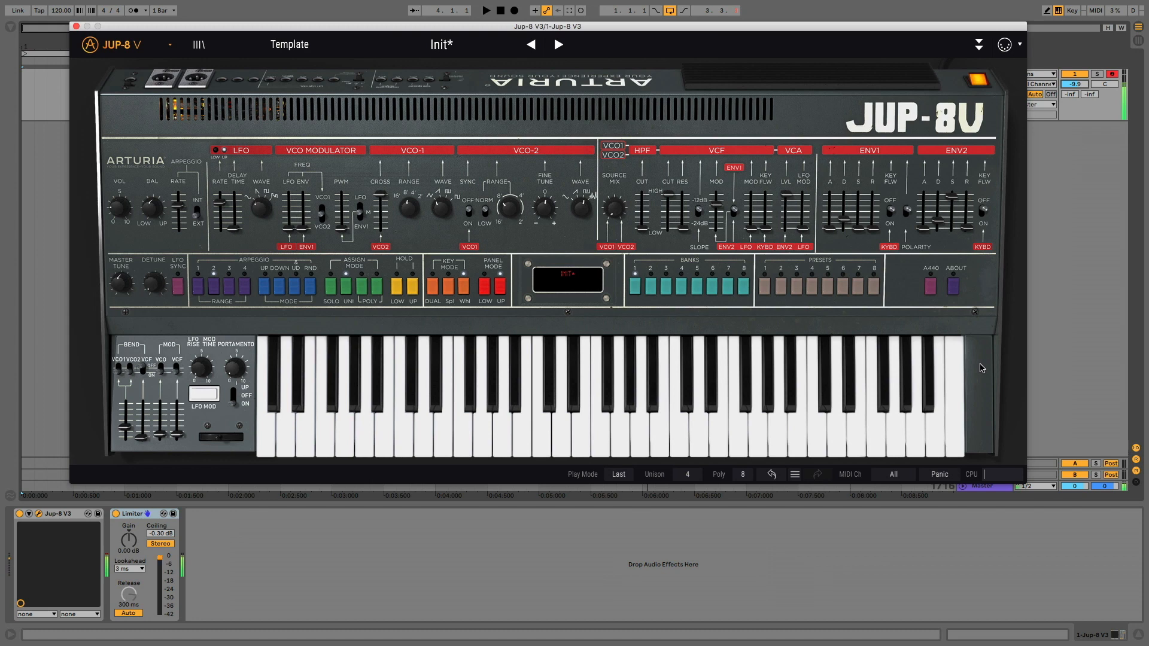
key("s")
key("u")
key("e")
key("d")
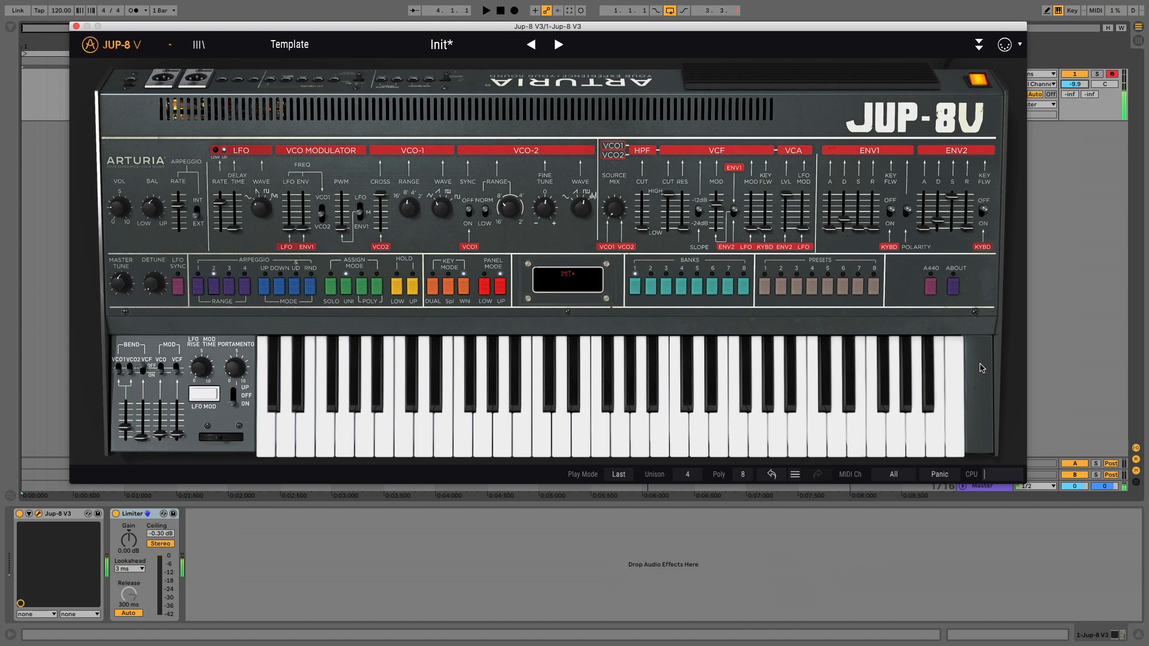